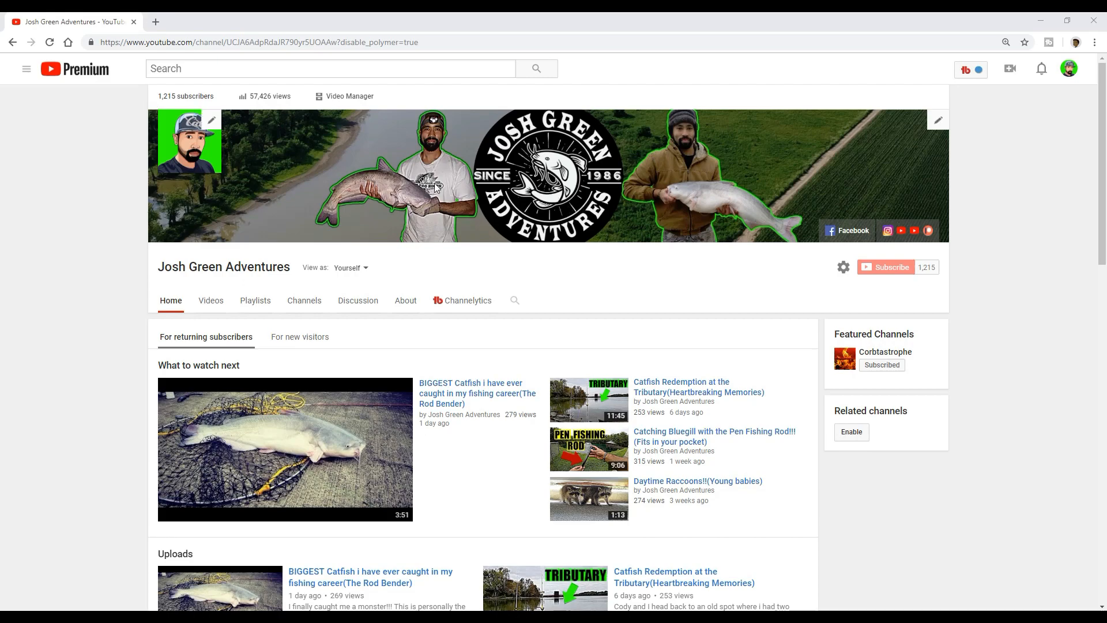
Open the Pixlr online photo editor at pixlr.com/editor/ in a new browser tab.
click(156, 23)
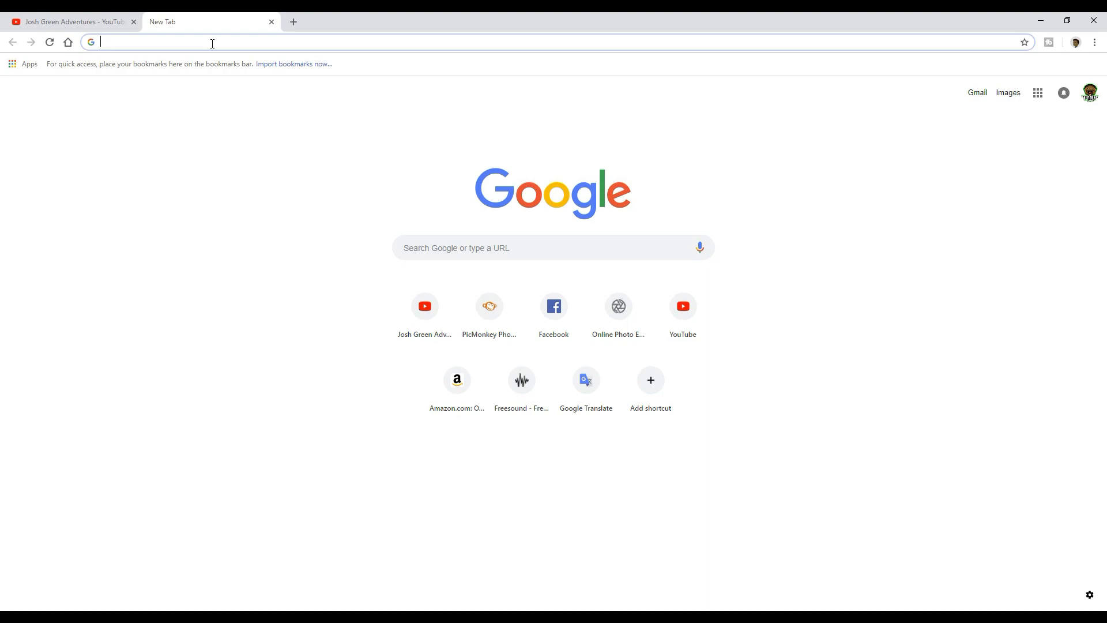
text(pixlr.com/editor/)
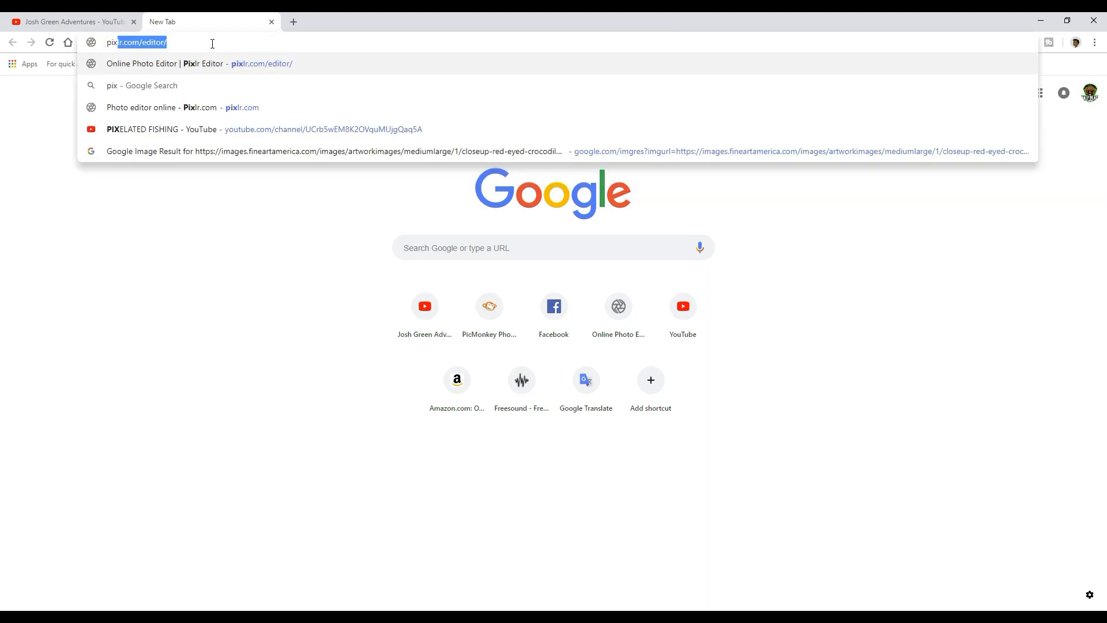
key(Right)
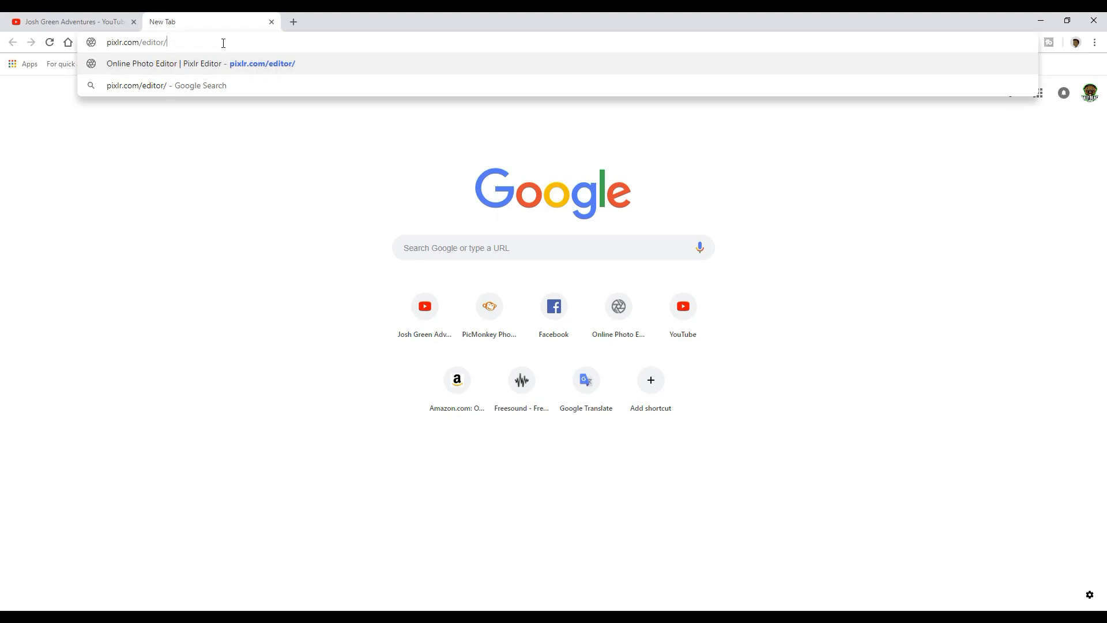
key(Return)
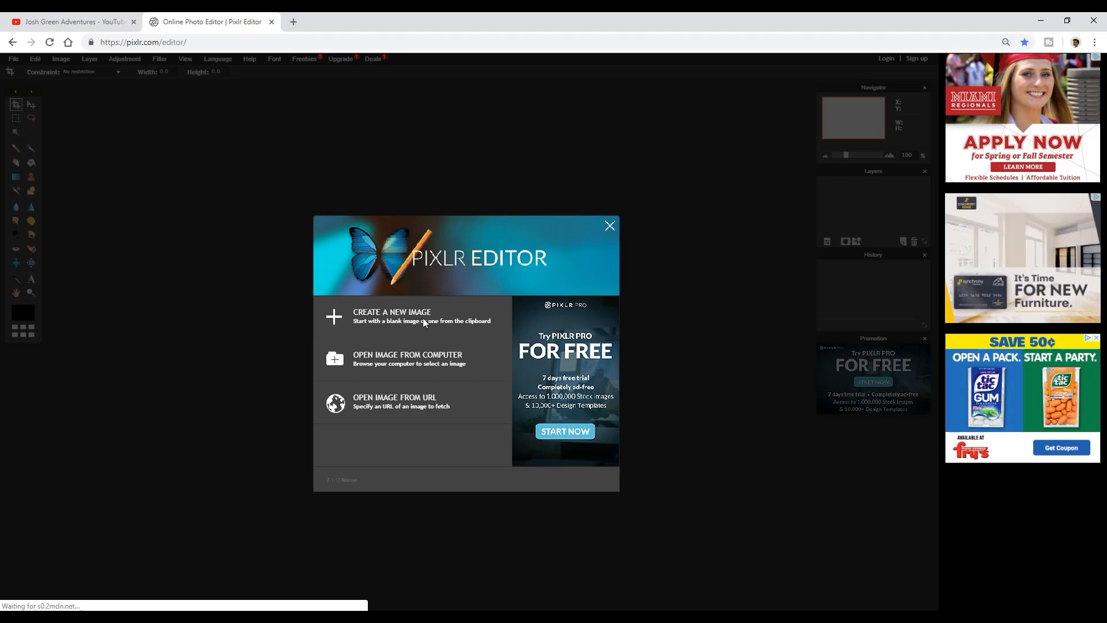
Open the photo 20180928_232839 from the Sample pixlr images folder and rotate the canvas 180°.
click(406, 363)
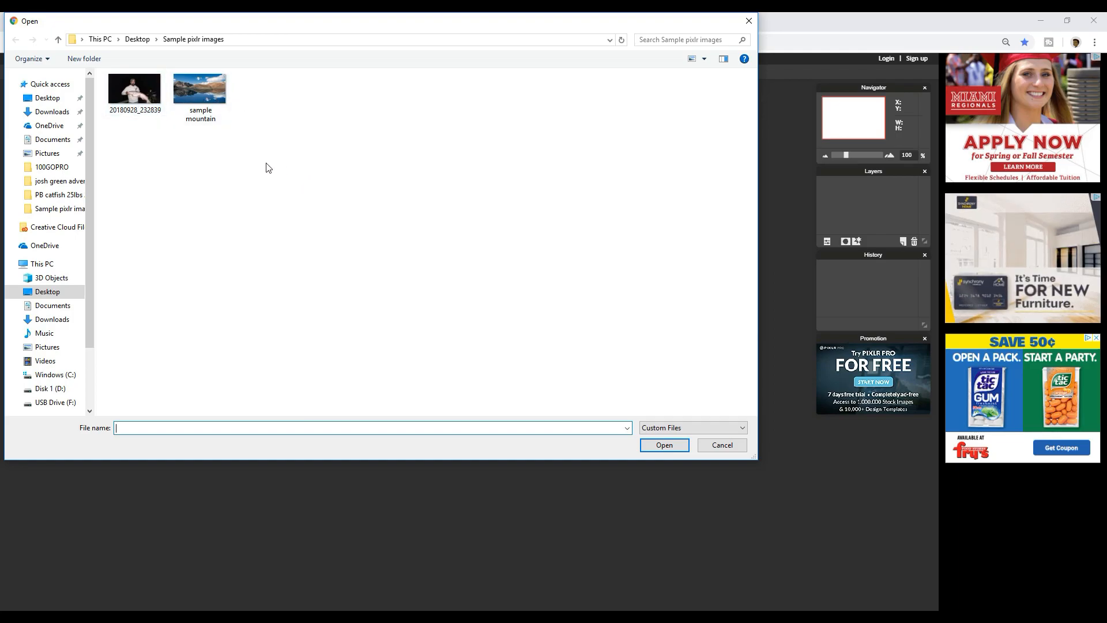
double_click(134, 90)
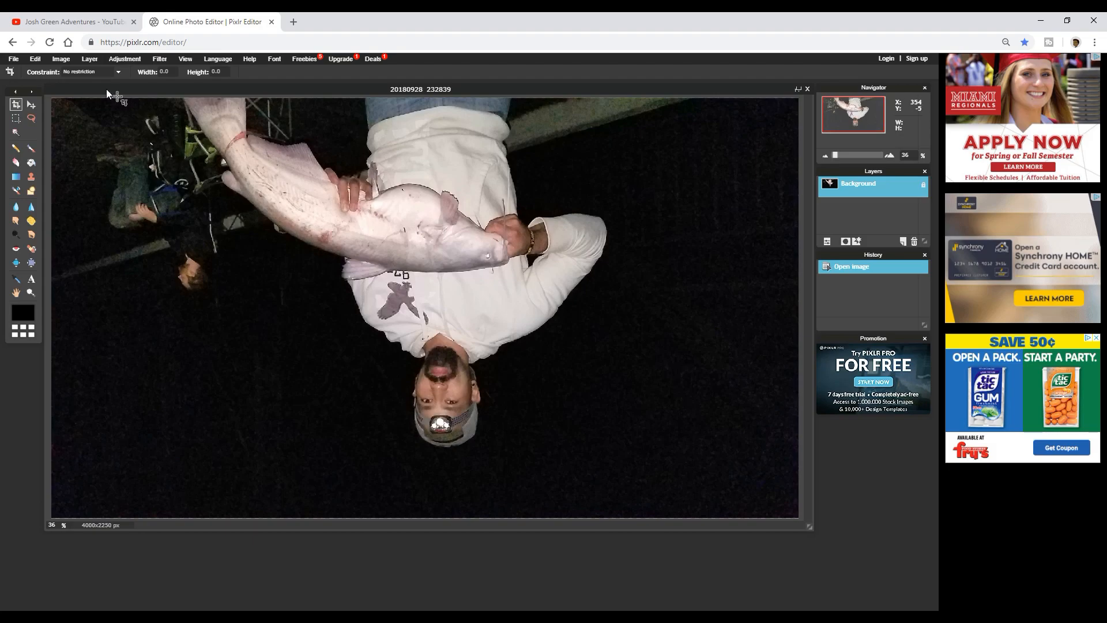
click(61, 60)
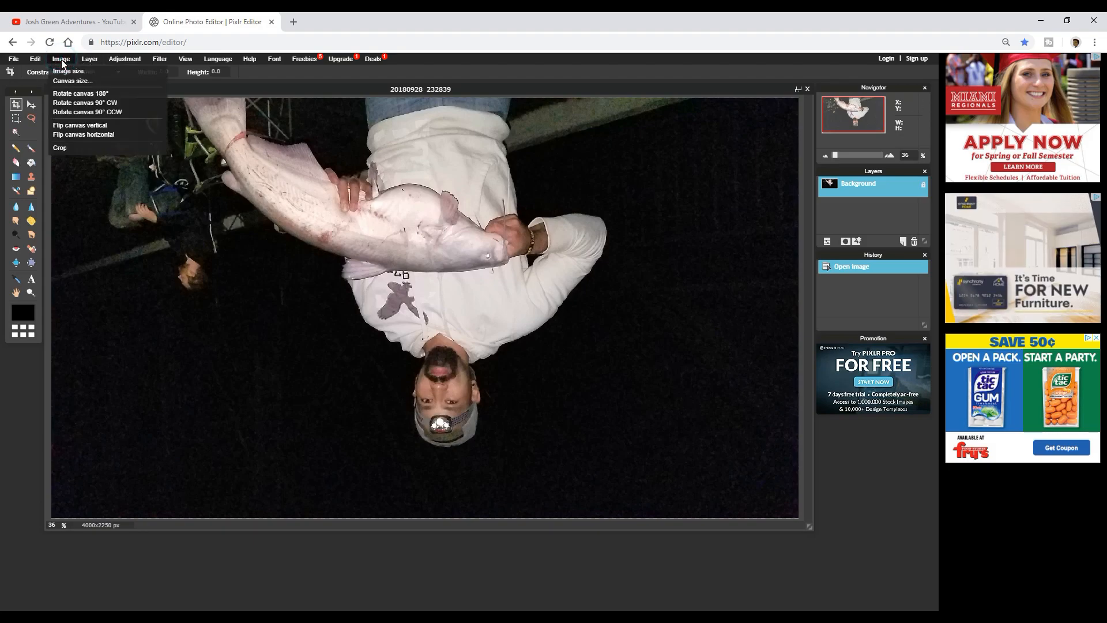
click(74, 95)
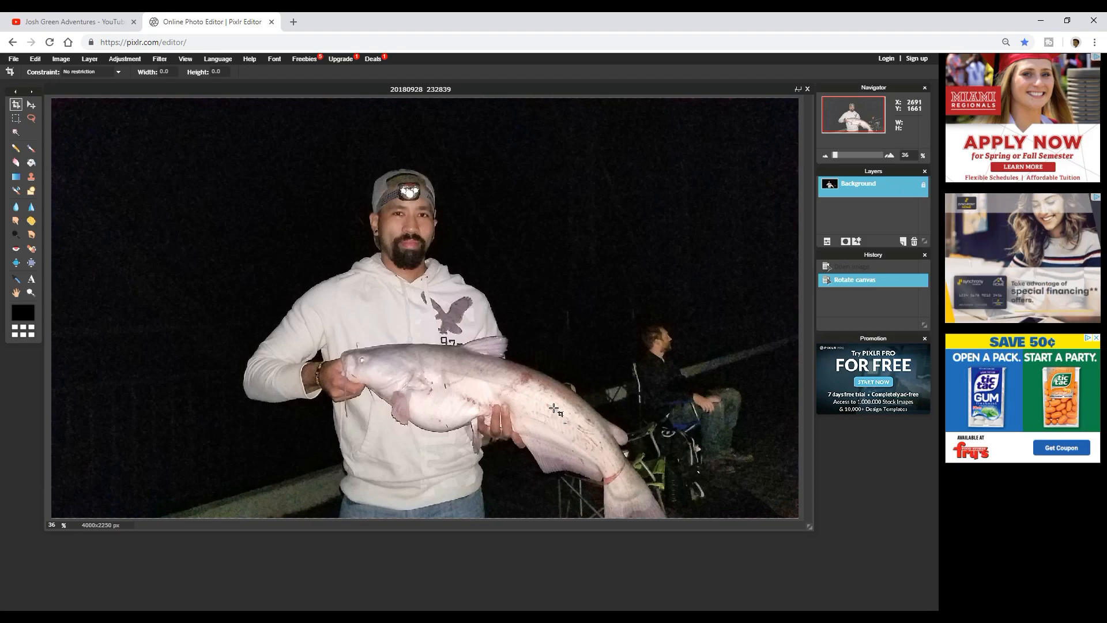
Trace a closed polygonal lasso selection around the man and the catfish he holds, with feather 0 and anti-alias on.
click(32, 119)
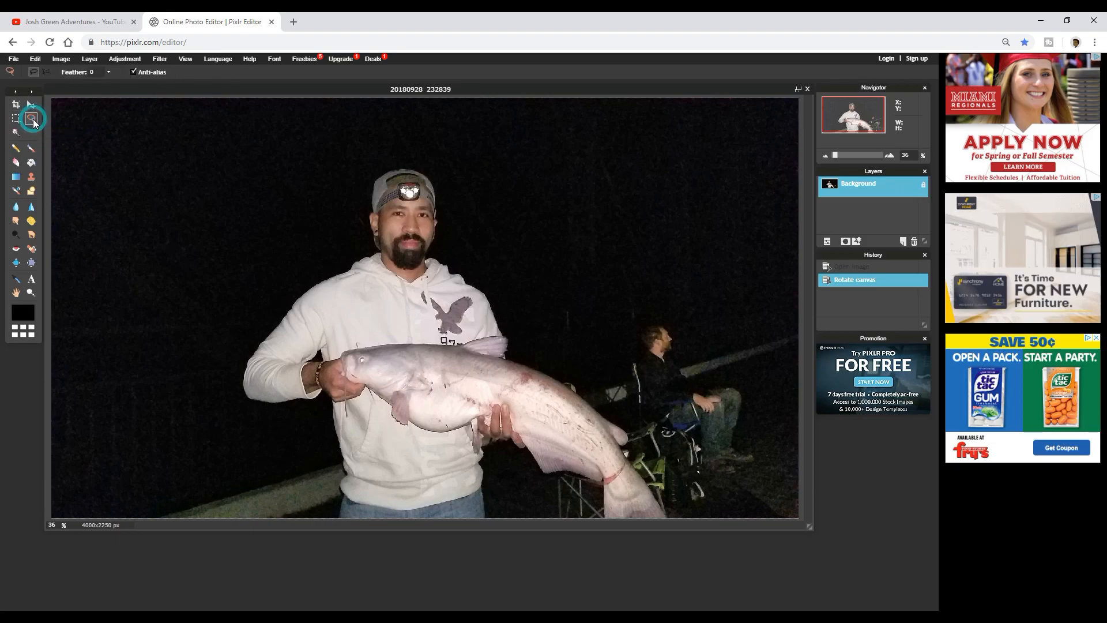
click(46, 72)
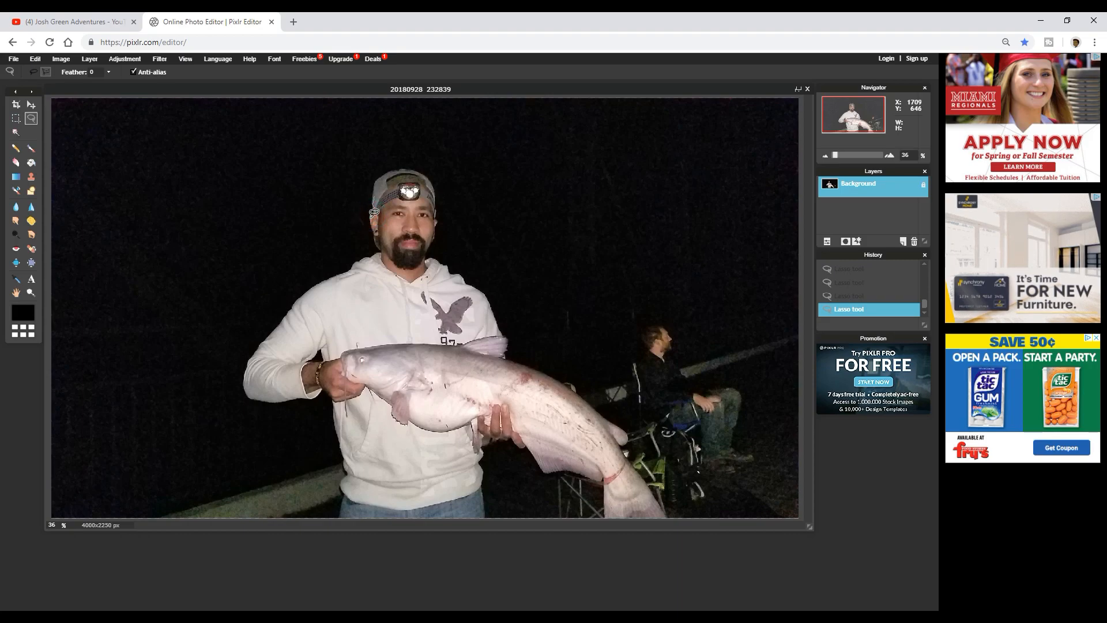
click(373, 220)
click(376, 223)
click(375, 228)
click(378, 232)
click(380, 237)
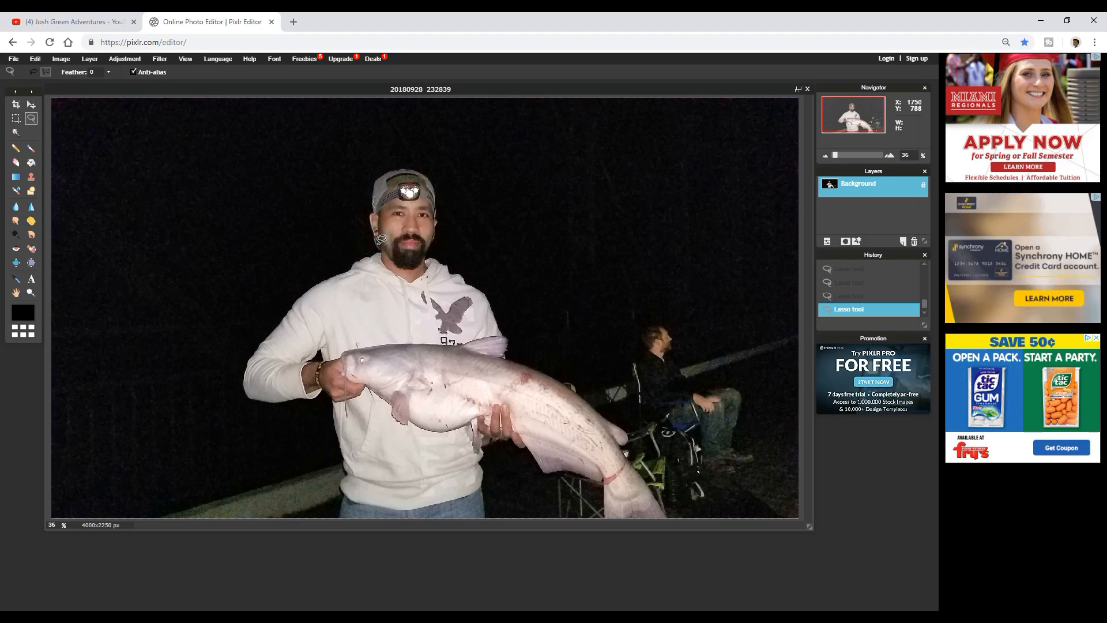
click(380, 242)
click(381, 246)
click(382, 251)
click(380, 255)
click(372, 257)
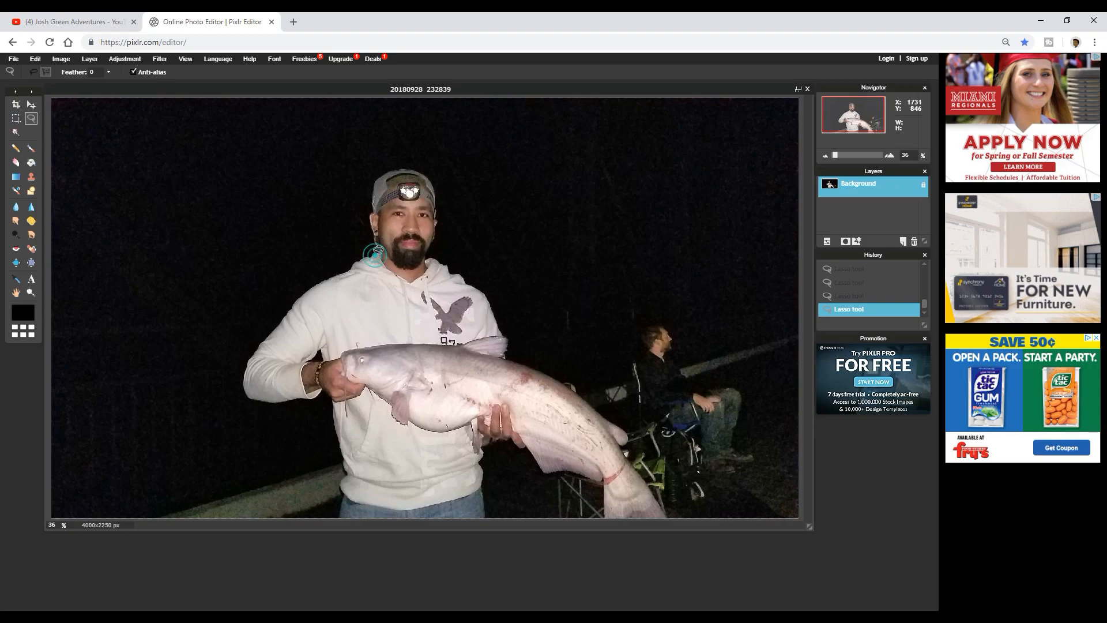
click(363, 256)
click(360, 260)
click(357, 262)
click(354, 264)
click(348, 267)
click(343, 275)
click(332, 278)
click(327, 281)
click(319, 284)
click(309, 292)
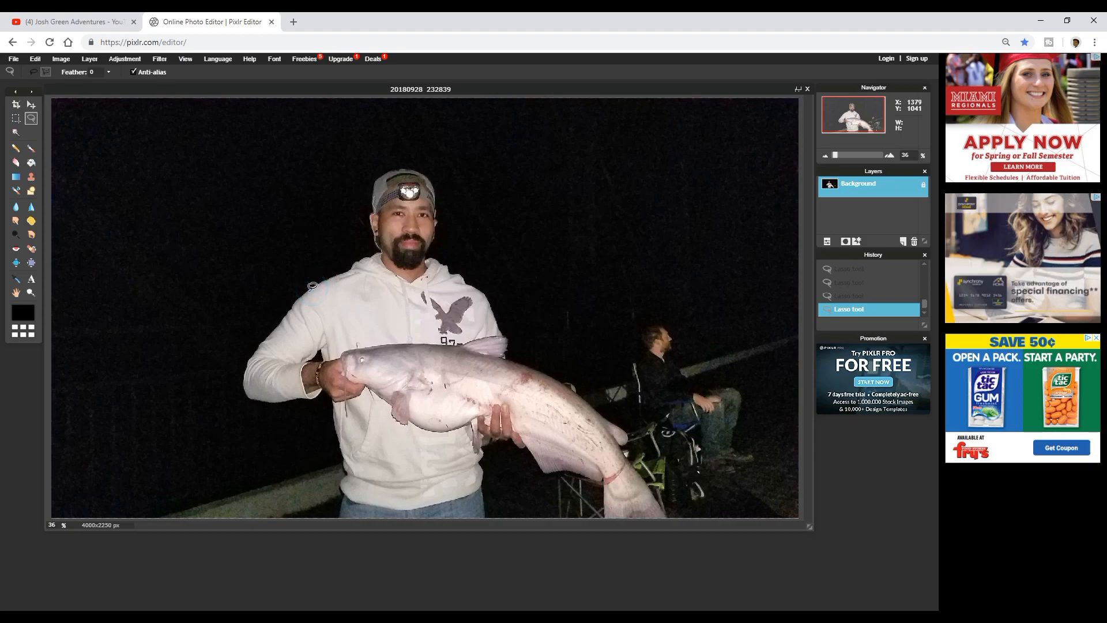
click(299, 296)
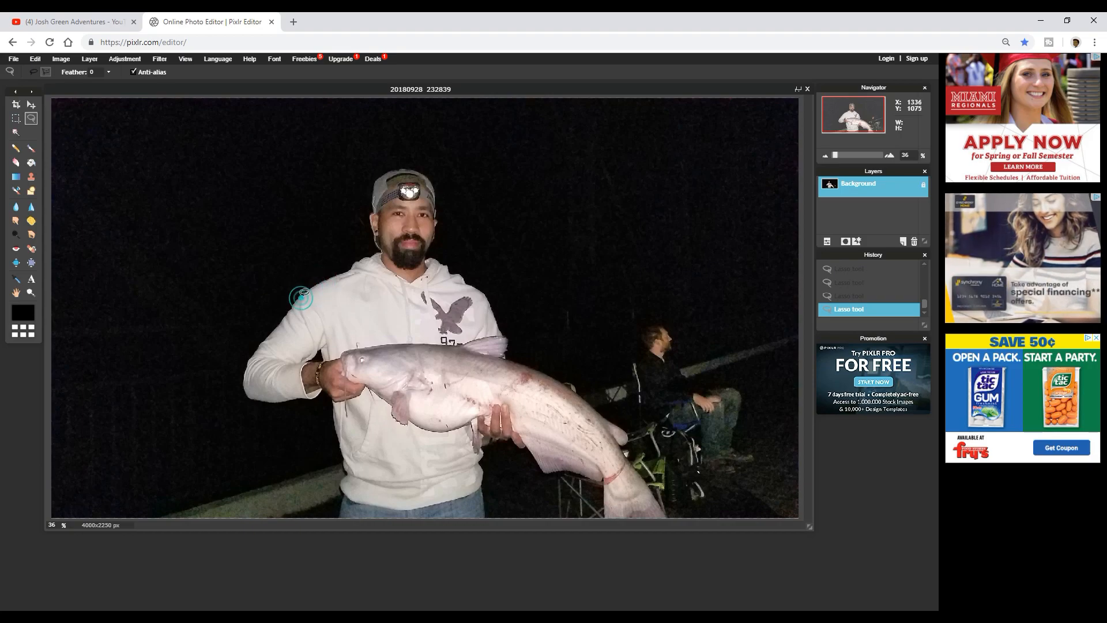
click(294, 302)
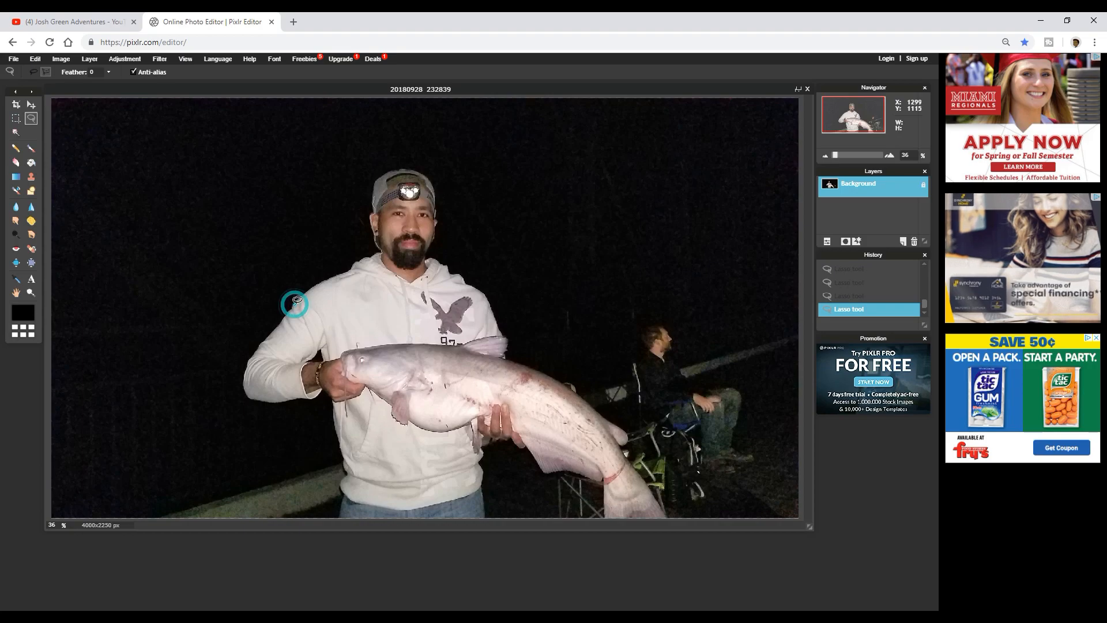
click(291, 307)
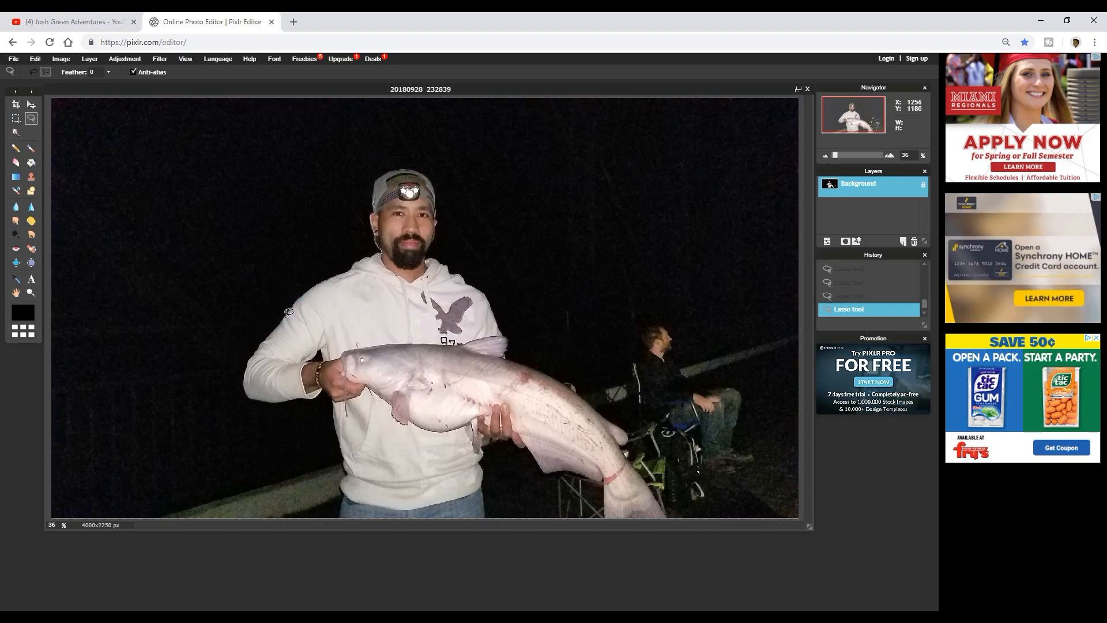
click(282, 319)
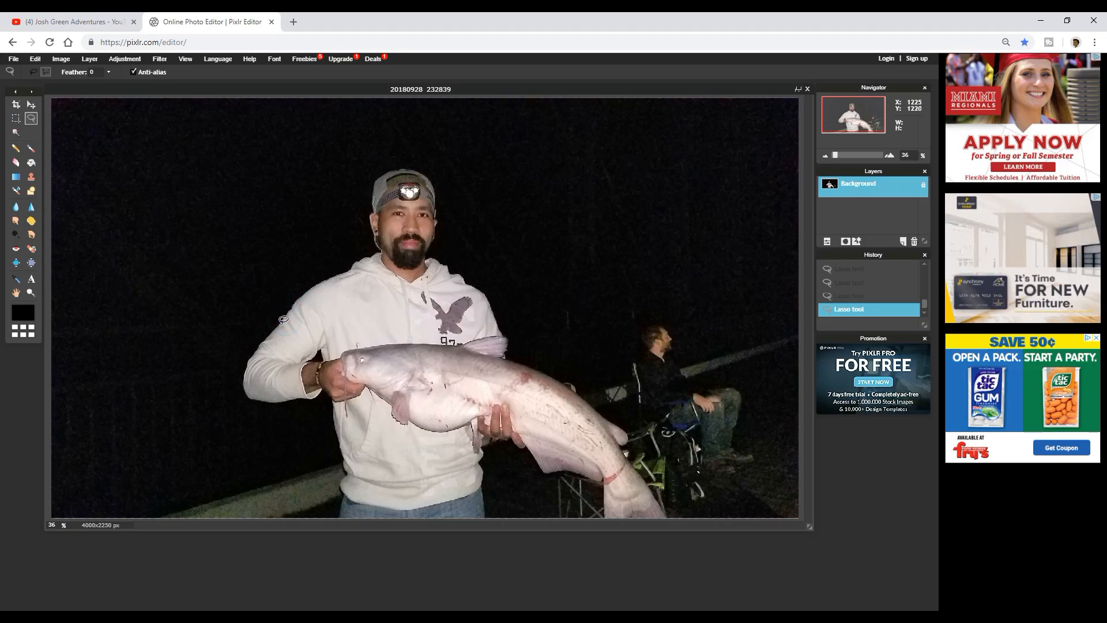
click(279, 326)
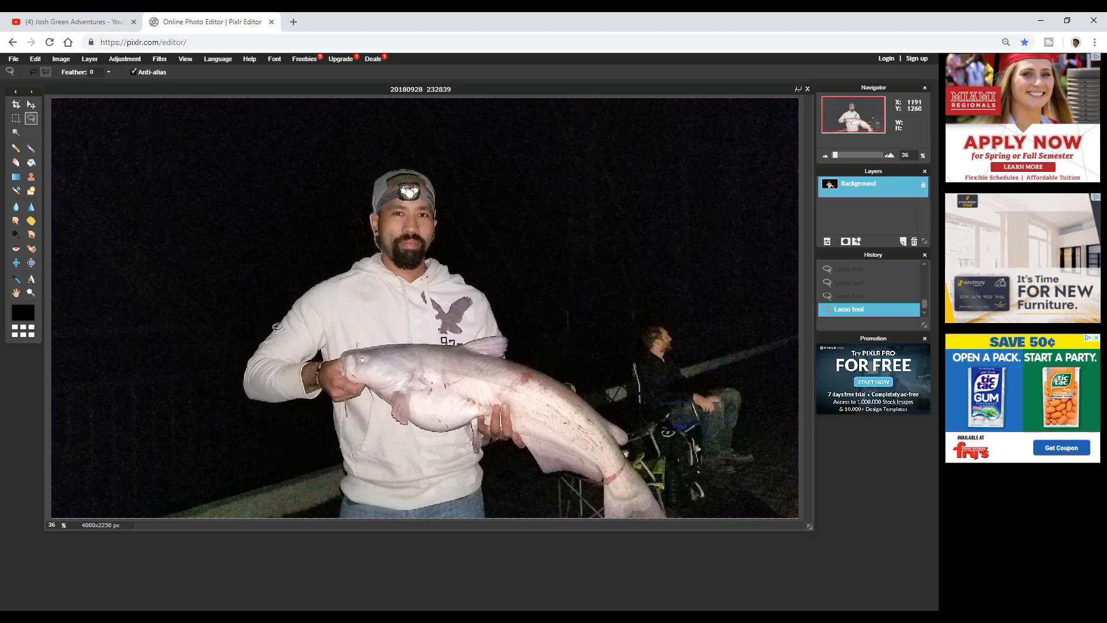
click(275, 330)
click(268, 336)
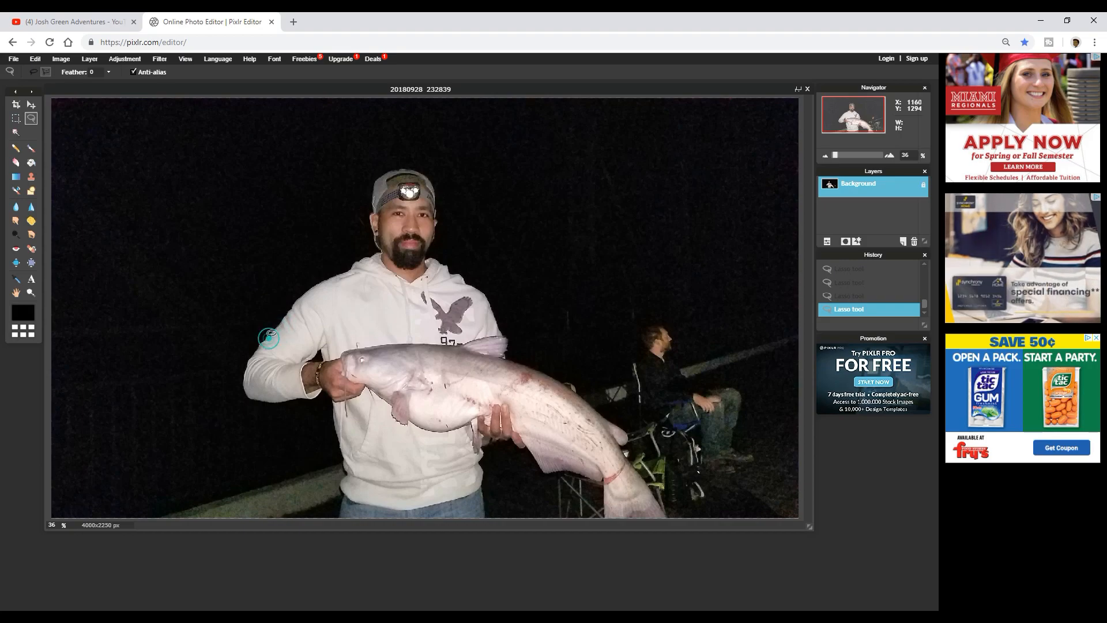
click(263, 344)
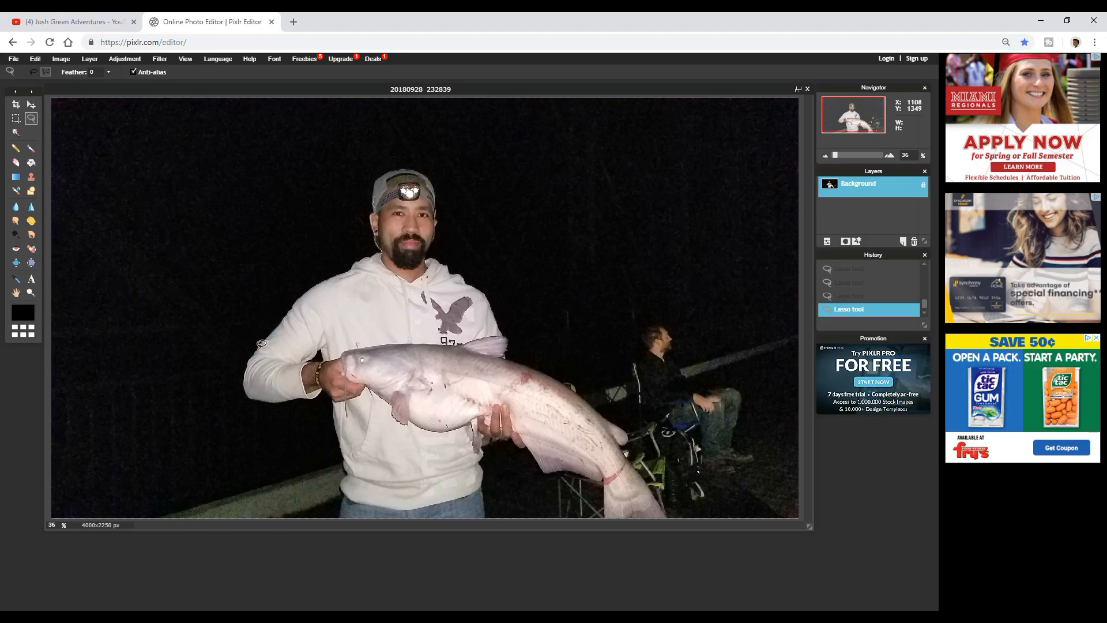
click(259, 348)
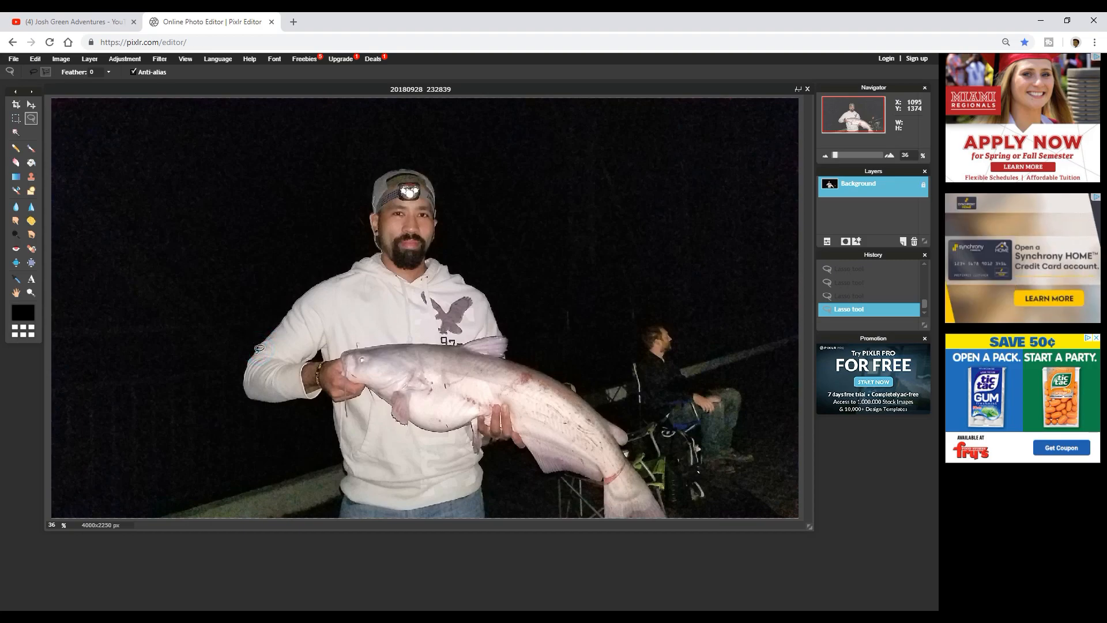
click(246, 386)
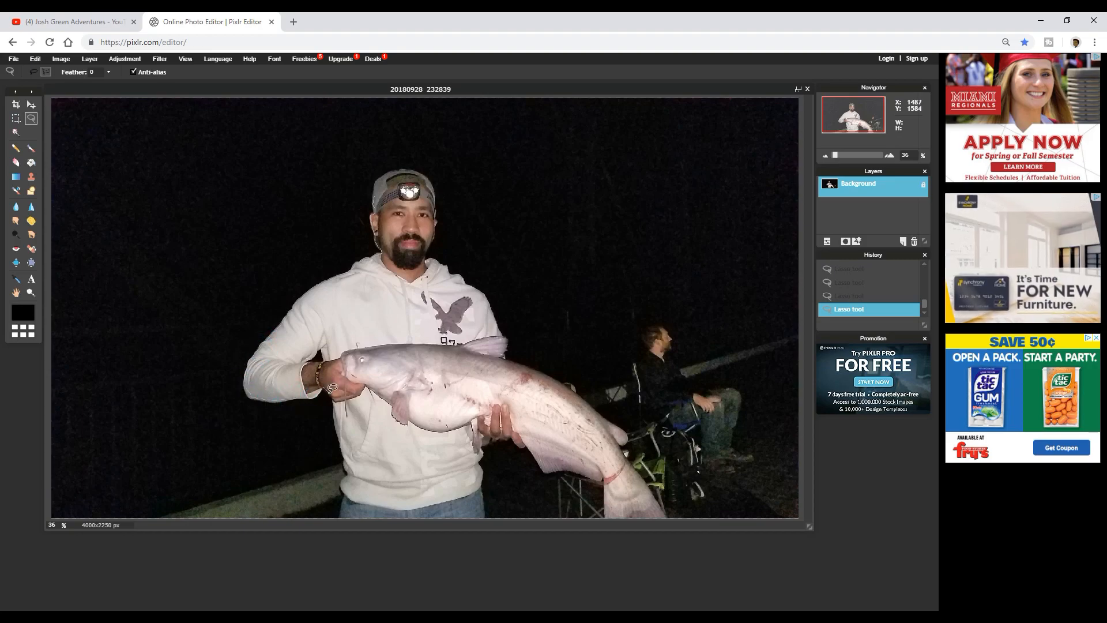
click(343, 485)
click(341, 515)
click(483, 514)
click(481, 492)
click(479, 462)
click(484, 438)
click(510, 438)
click(519, 448)
click(544, 472)
click(571, 470)
click(600, 480)
click(603, 470)
click(605, 516)
click(665, 517)
click(618, 444)
click(627, 443)
click(620, 428)
click(606, 421)
click(575, 392)
click(555, 379)
click(505, 360)
click(507, 338)
click(474, 288)
click(454, 273)
drag(429, 244, 433, 175)
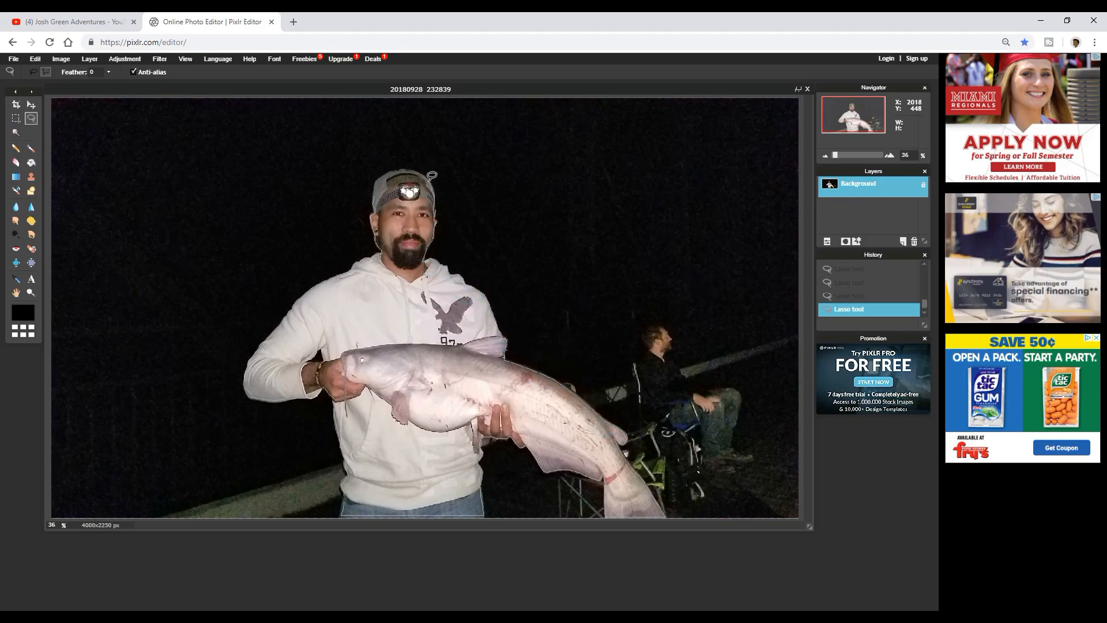
mouse_move(428, 172)
mouse_down()
mouse_move(393, 166)
mouse_move(378, 190)
mouse_up()
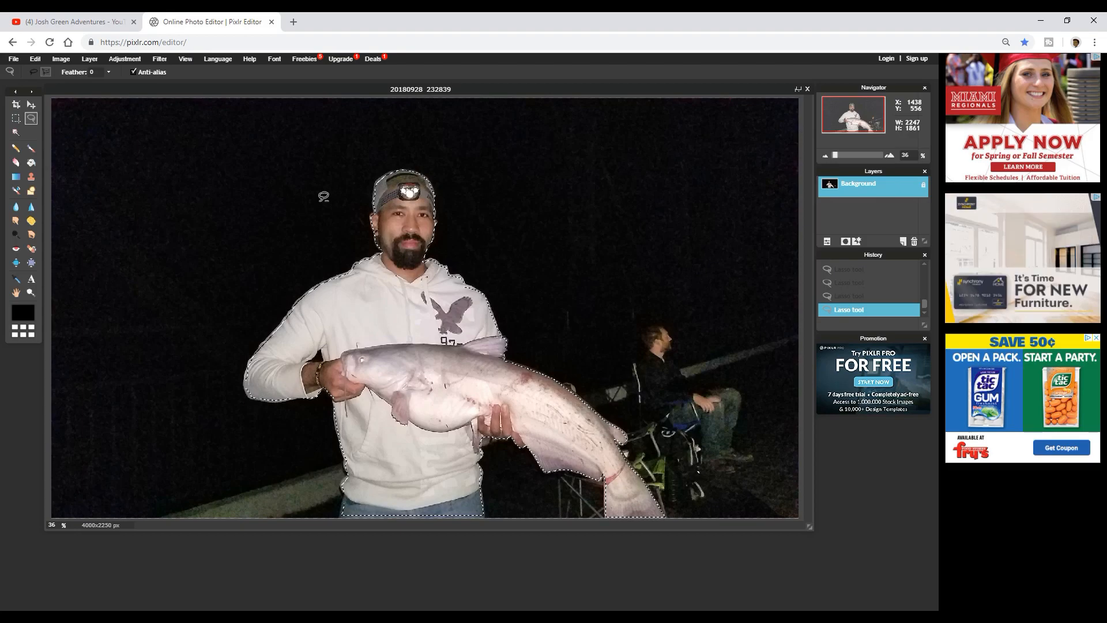
Paste the copied man and catfish as a new layer, then unlock and hide the original background layer.
key(ctrl+v)
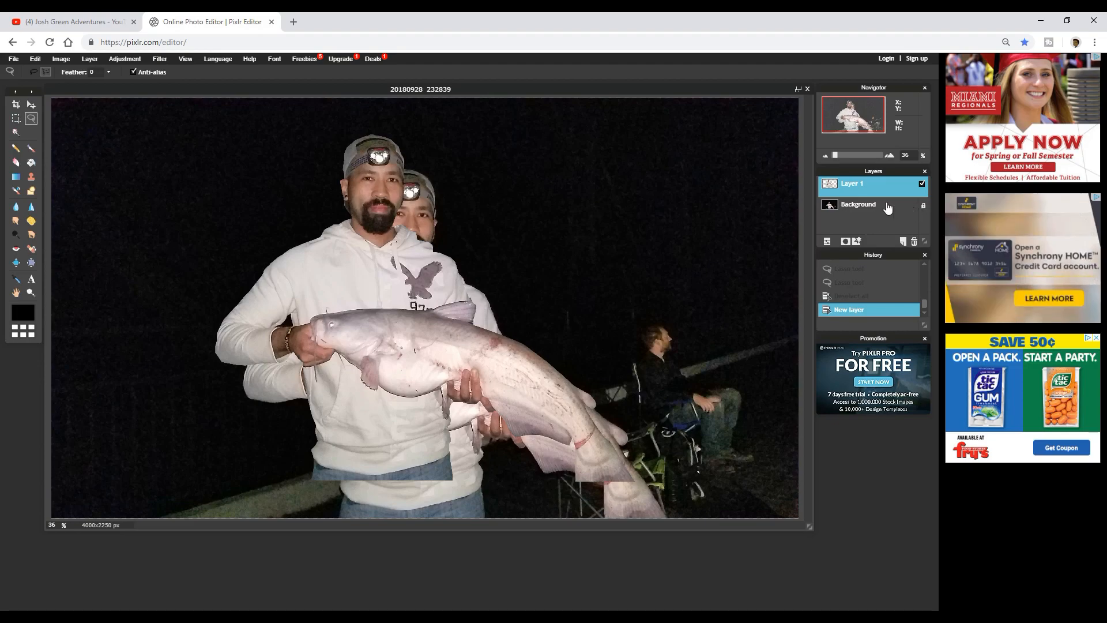
click(854, 211)
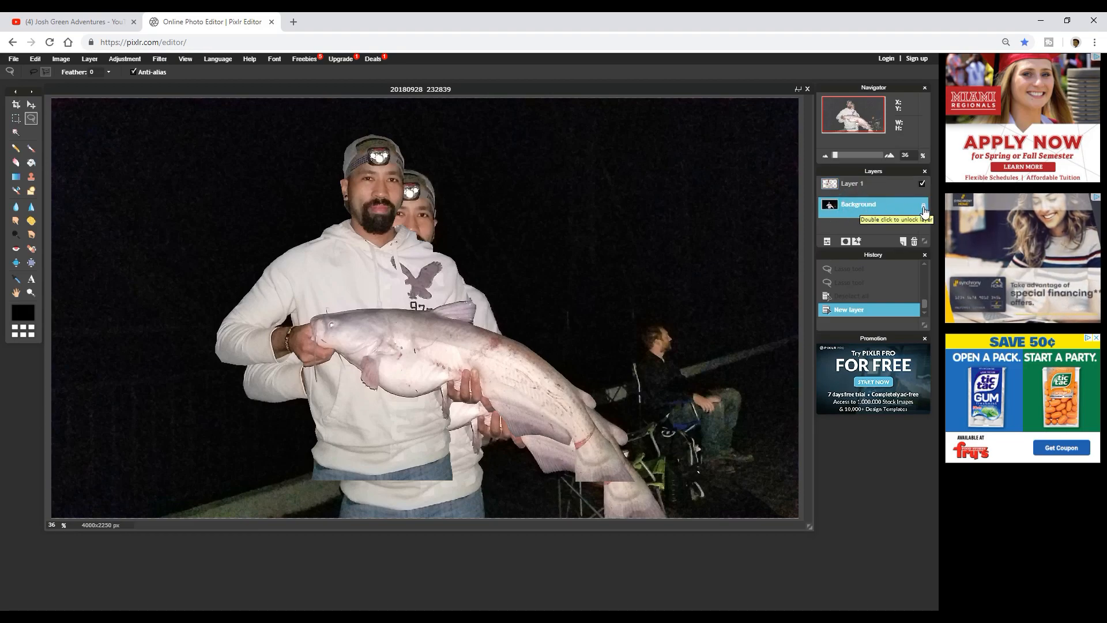
double_click(923, 207)
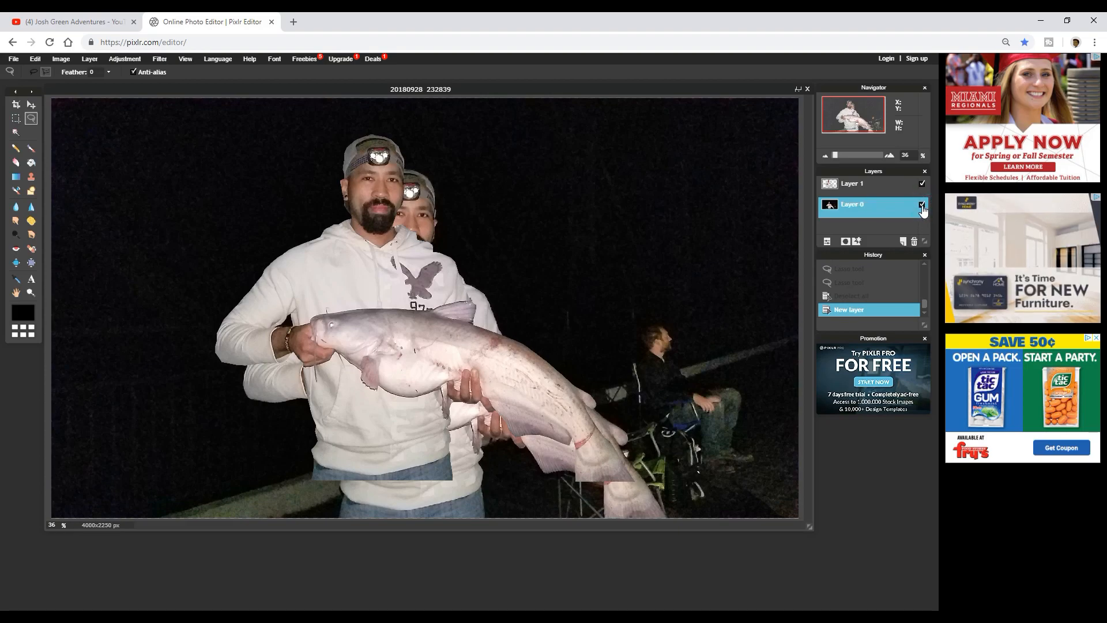
click(921, 205)
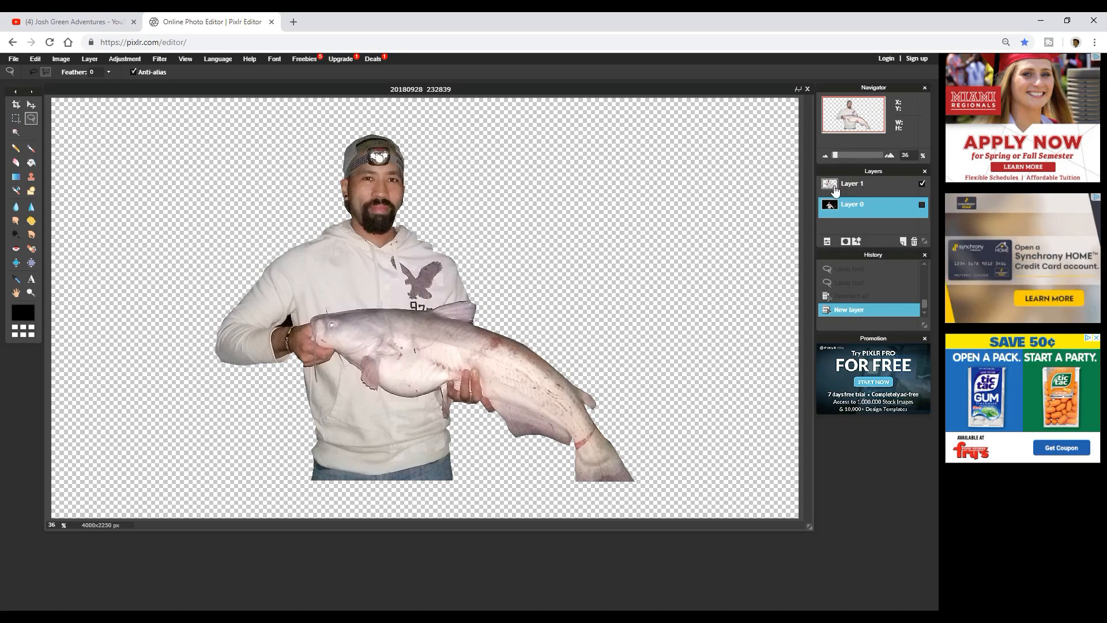
Lasso the leftover dark patch between the sleeve and the torso above the wrist on Layer 1 and delete it.
click(863, 189)
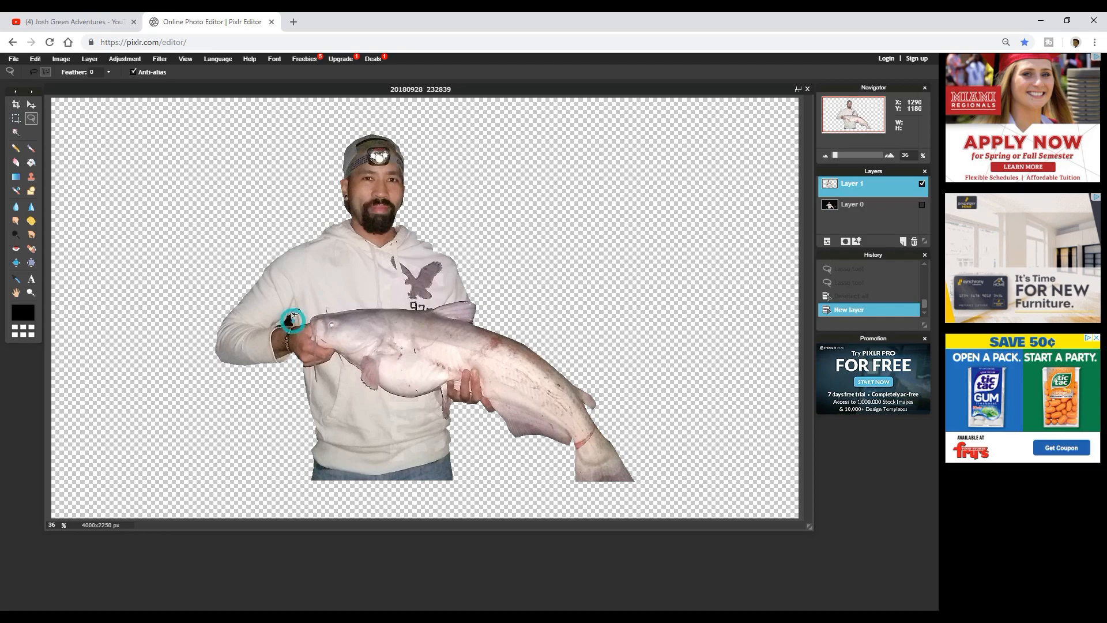
drag(291, 311, 291, 312)
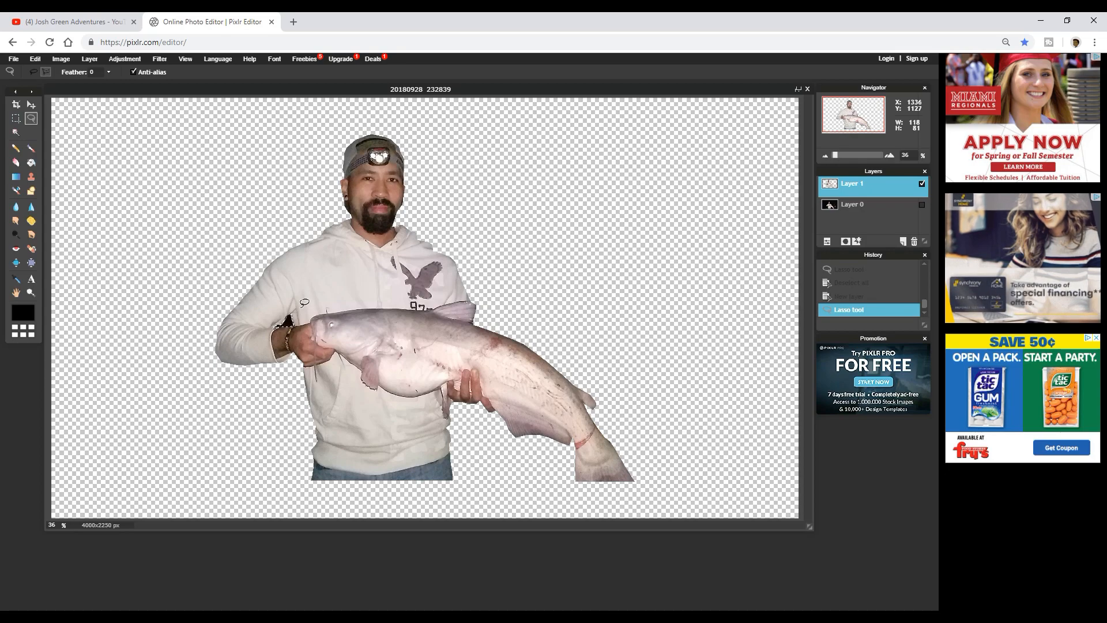
key(Delete)
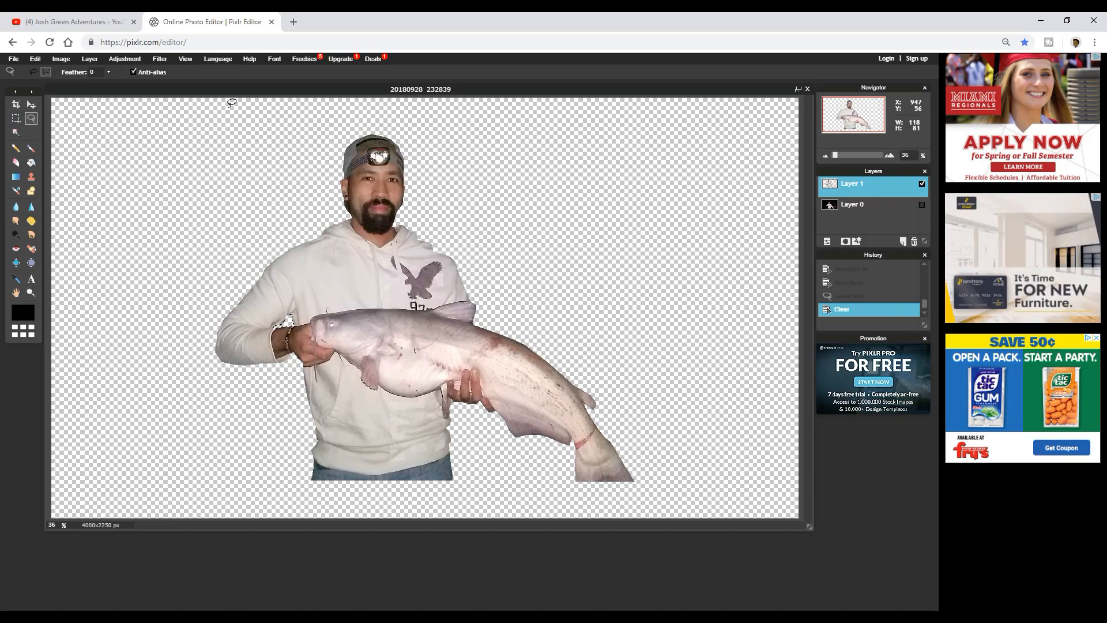
Save the cut-out as a transparent PNG in the Sample pixlr images folder, named with the man's first name followed by "catfish1".
click(14, 60)
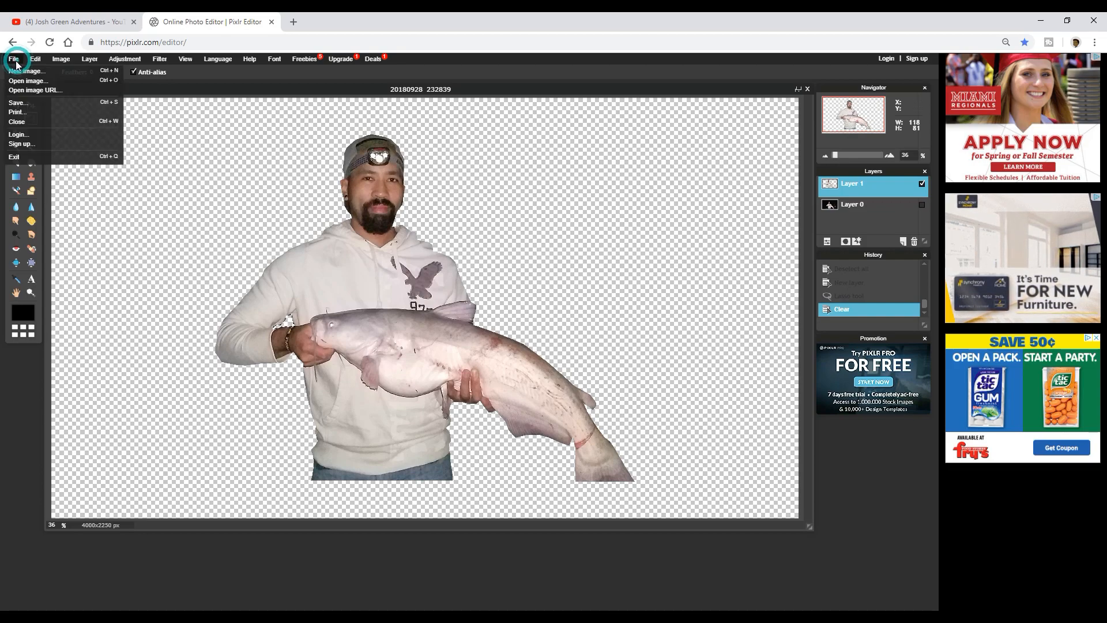
click(24, 106)
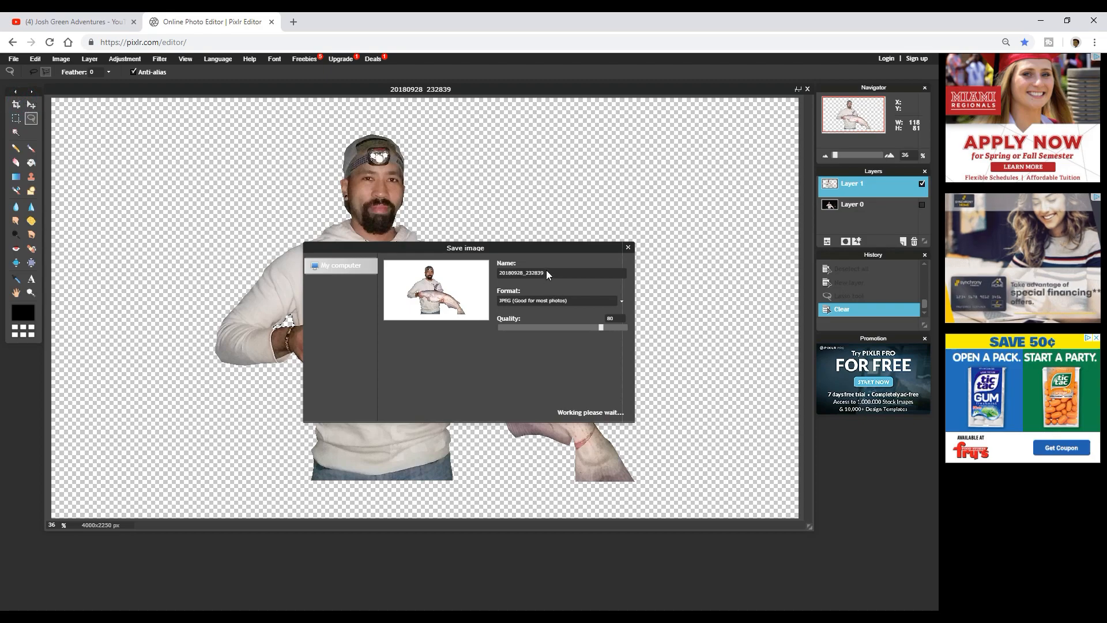
drag(553, 272, 498, 276)
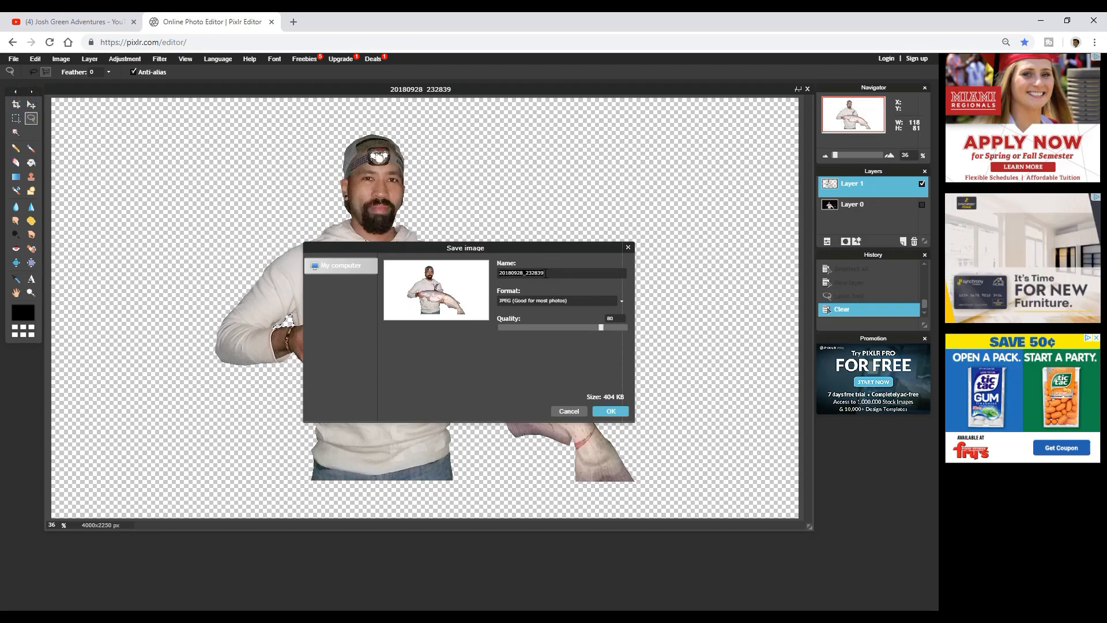
text(josh catfish1)
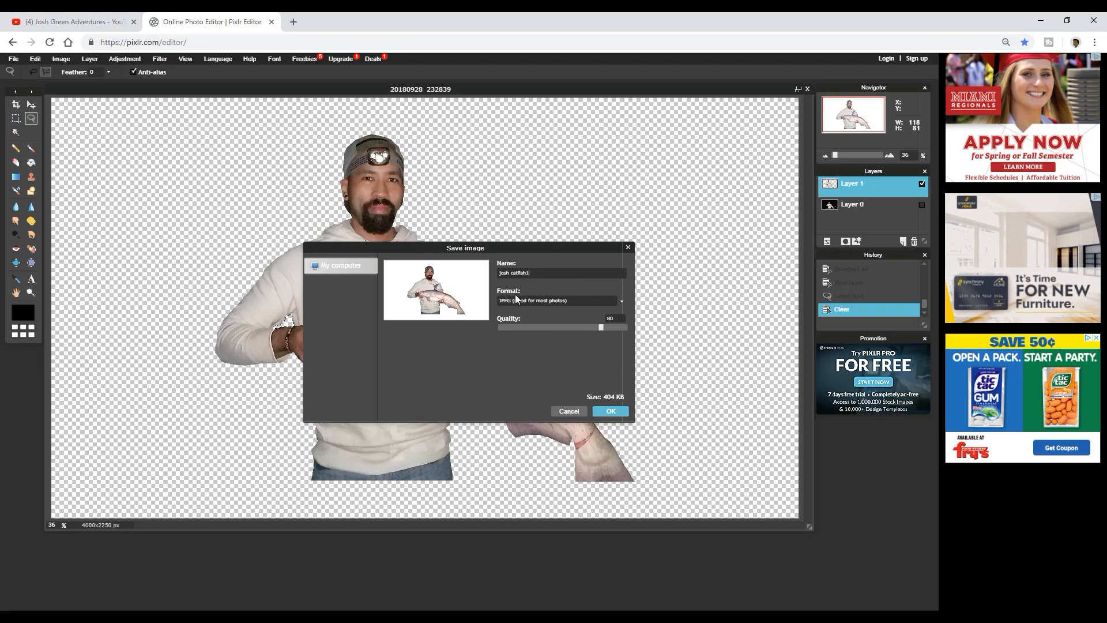
click(621, 302)
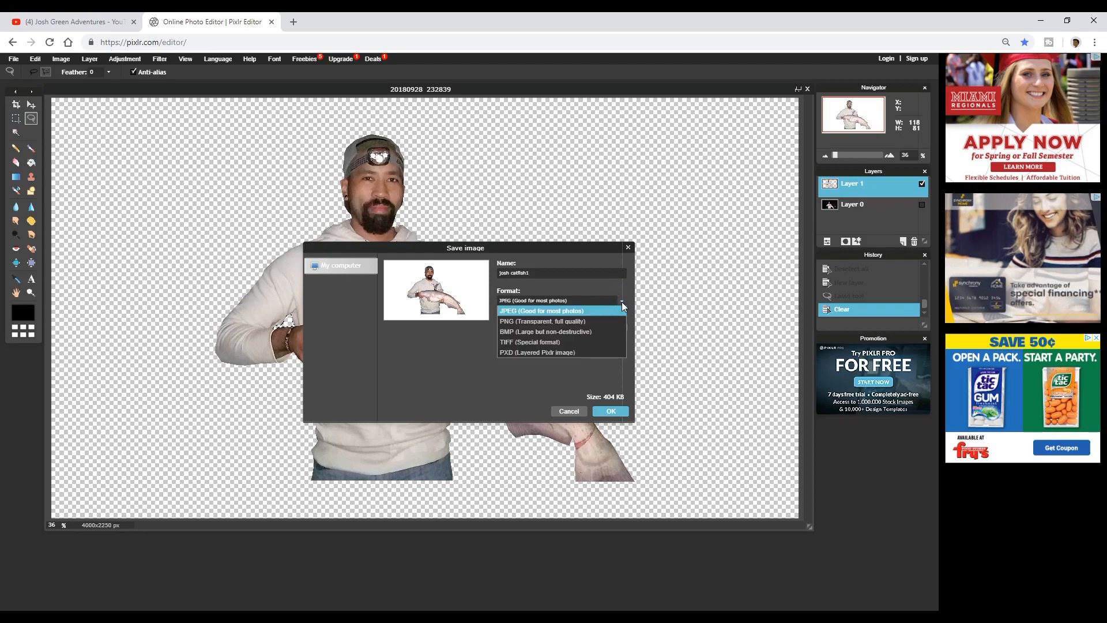
click(546, 322)
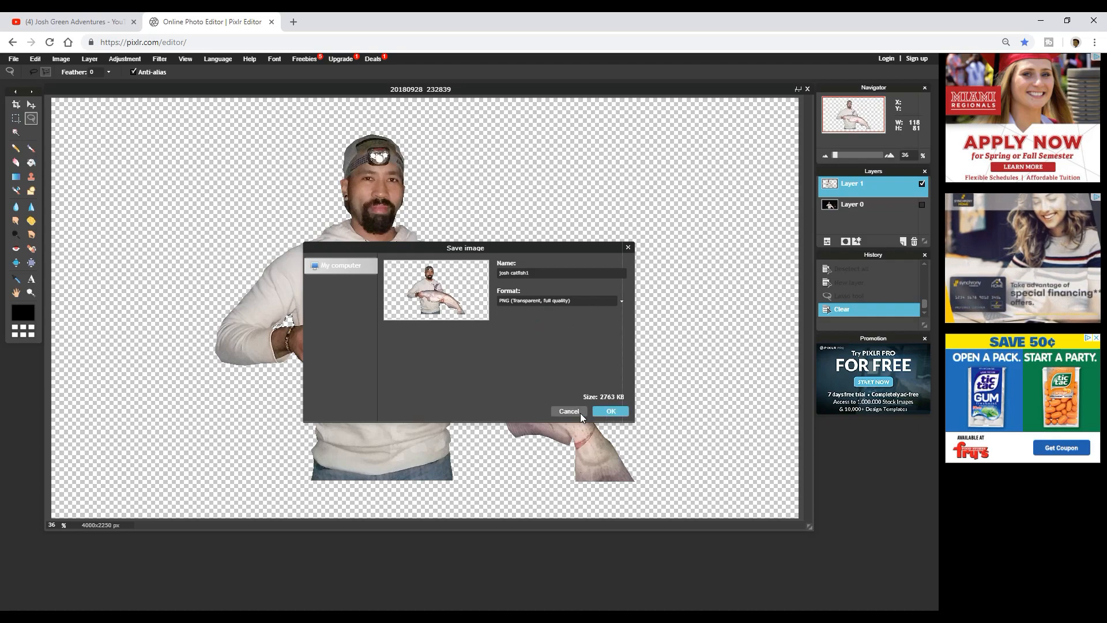
click(611, 411)
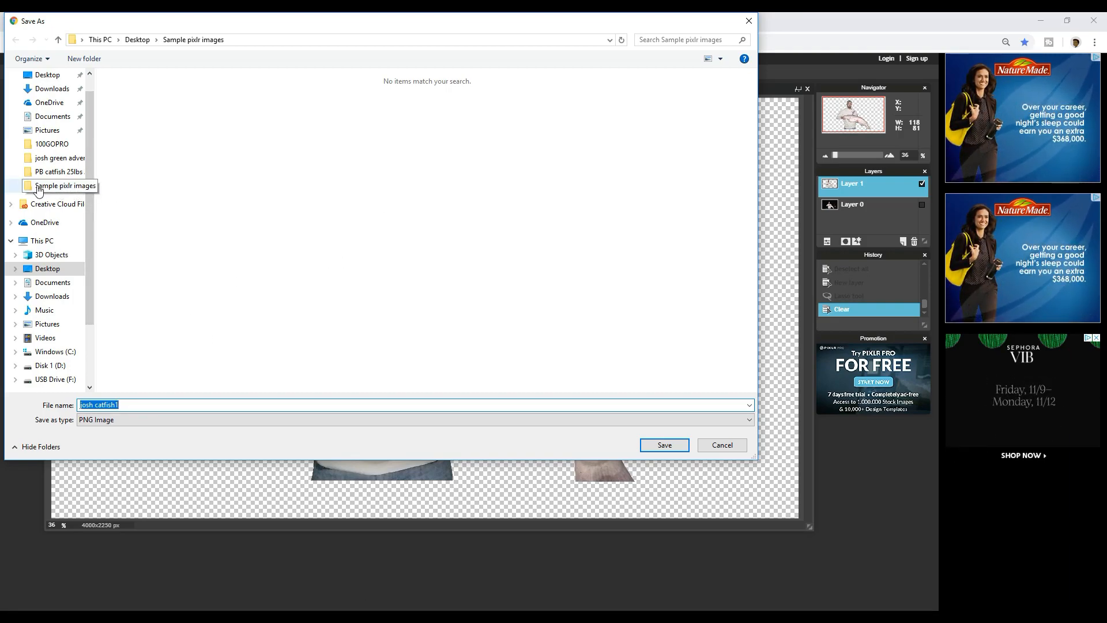
click(73, 186)
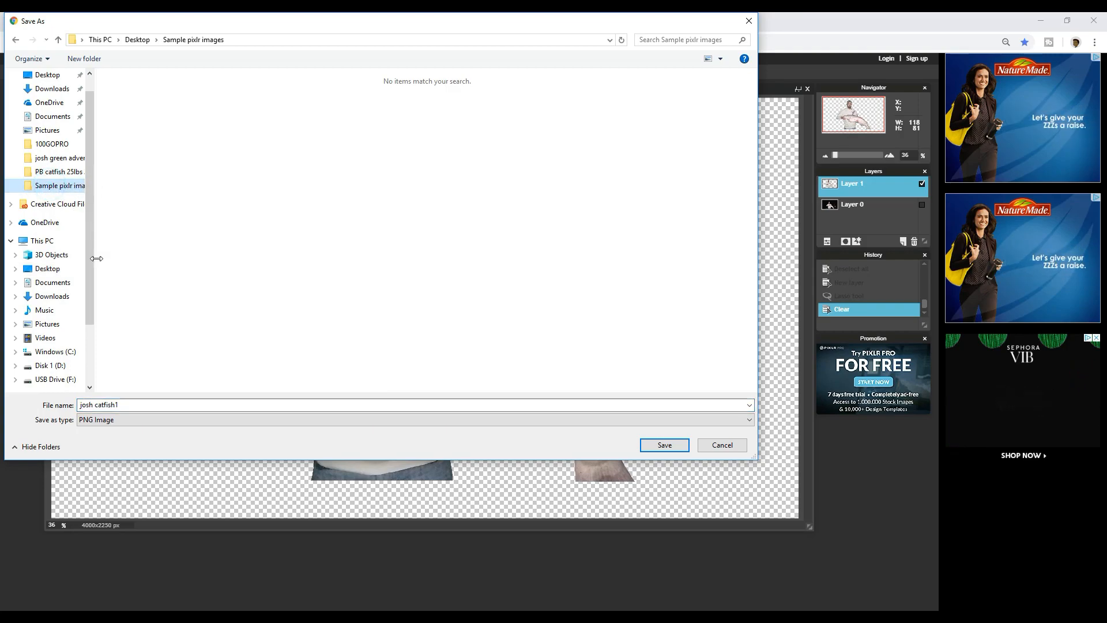
click(135, 405)
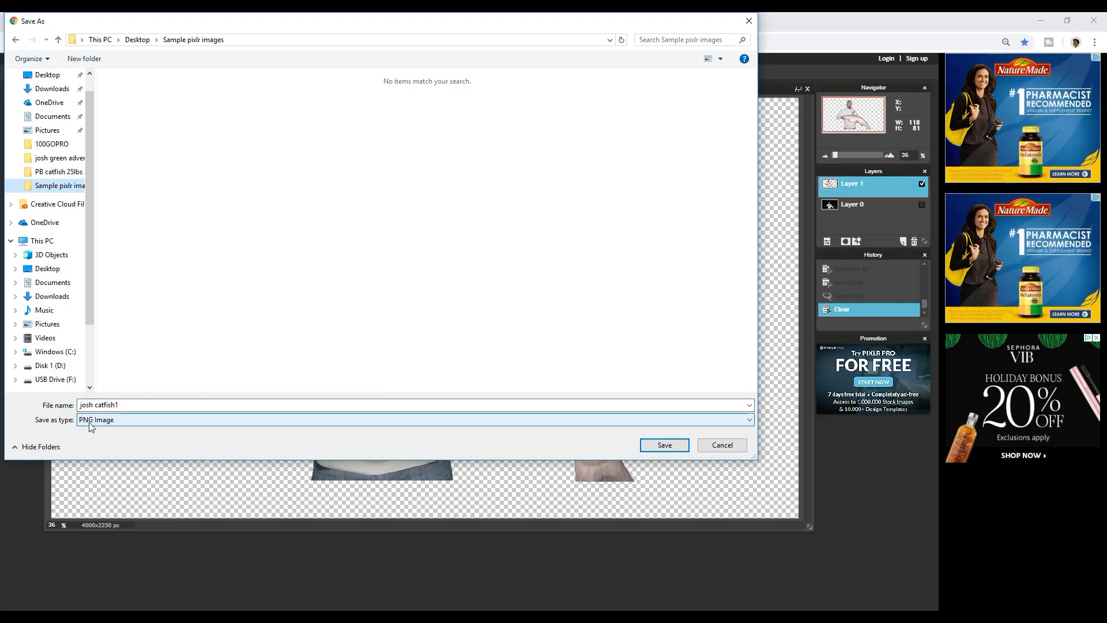
click(663, 445)
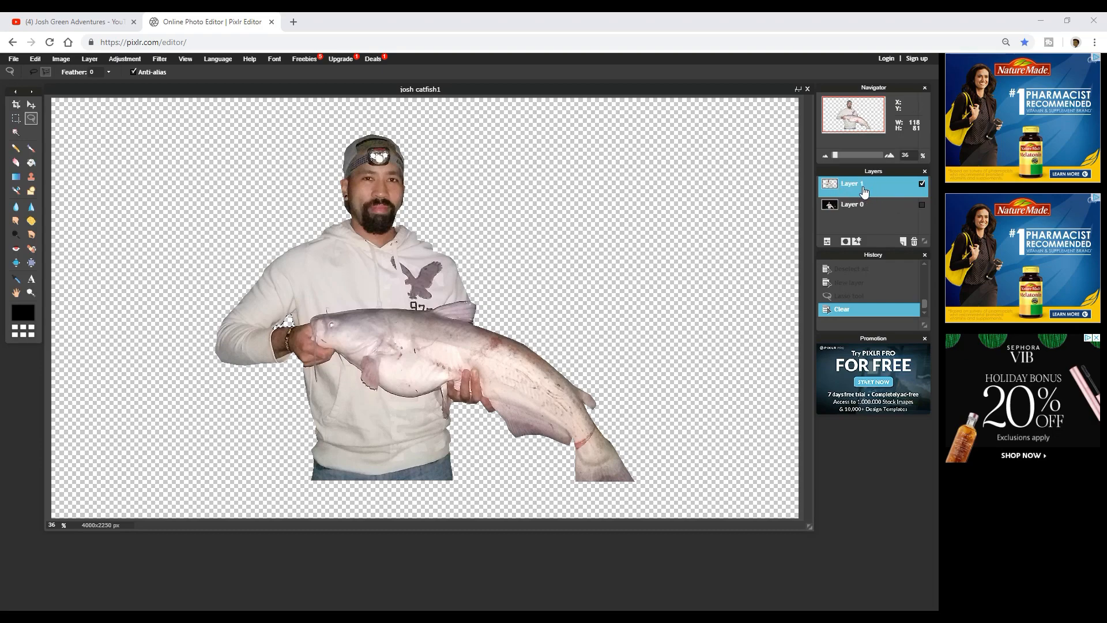
Enable the Outer glow and Inner glow layer styles on Layer 1.
click(857, 243)
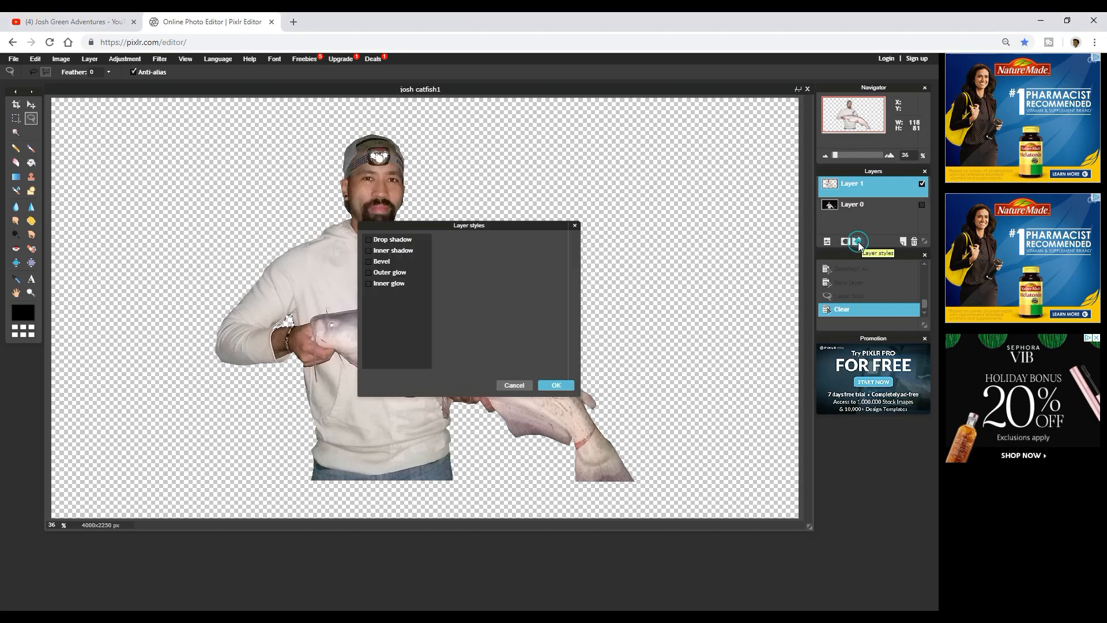
click(368, 272)
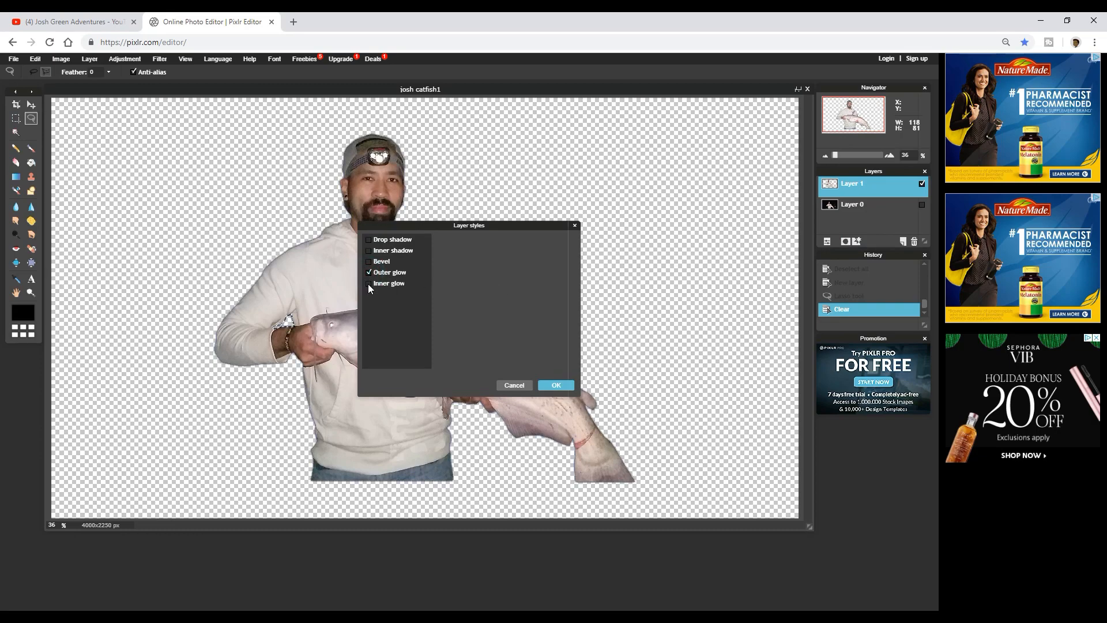
click(368, 284)
Set the outer glow of Layer 1 to bright green 09ff00 with hardness 10 and size 51.
click(387, 272)
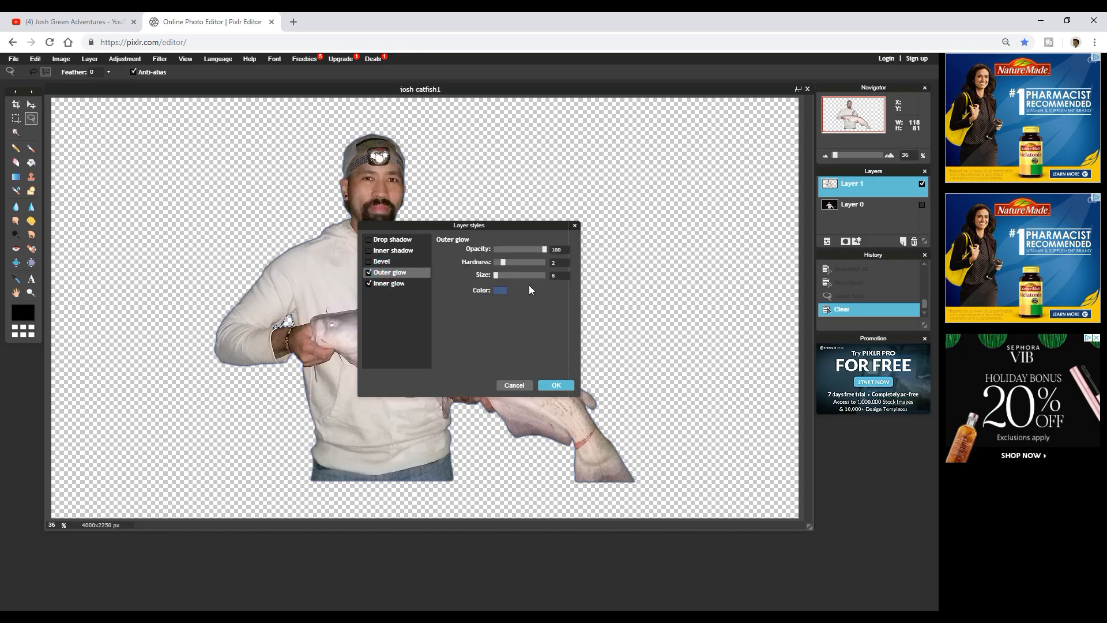
click(500, 290)
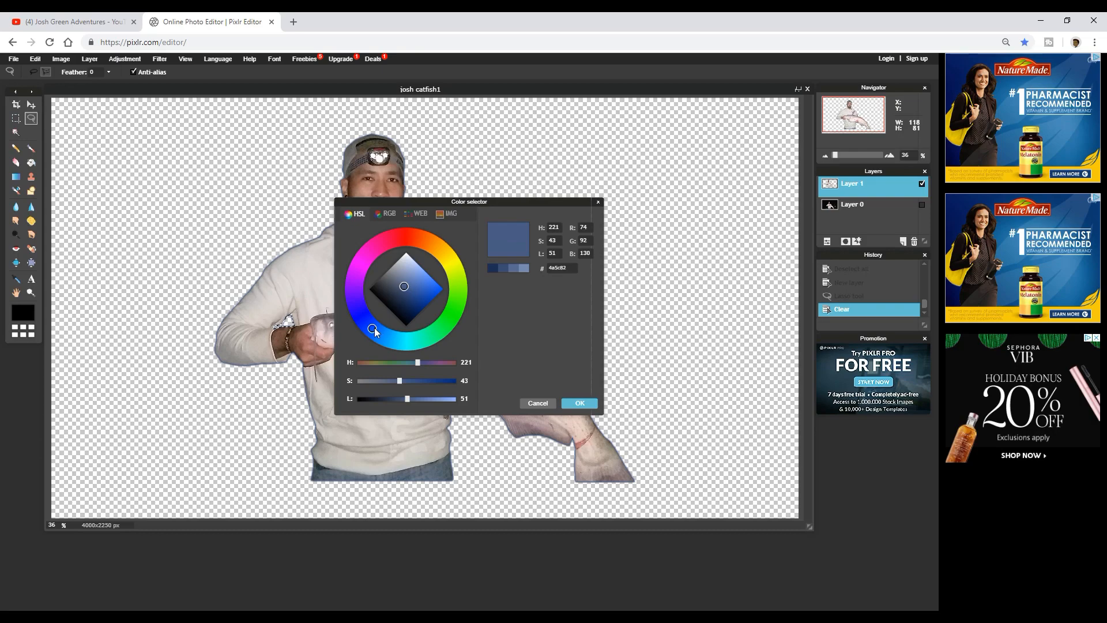
mouse_move(375, 328)
mouse_down()
mouse_move(358, 311)
mouse_move(378, 239)
mouse_move(457, 260)
mouse_move(449, 340)
mouse_move(357, 322)
mouse_move(425, 237)
mouse_move(454, 264)
mouse_move(463, 321)
mouse_move(373, 318)
mouse_move(389, 243)
mouse_move(440, 348)
mouse_move(364, 323)
mouse_move(469, 286)
mouse_move(458, 316)
mouse_up()
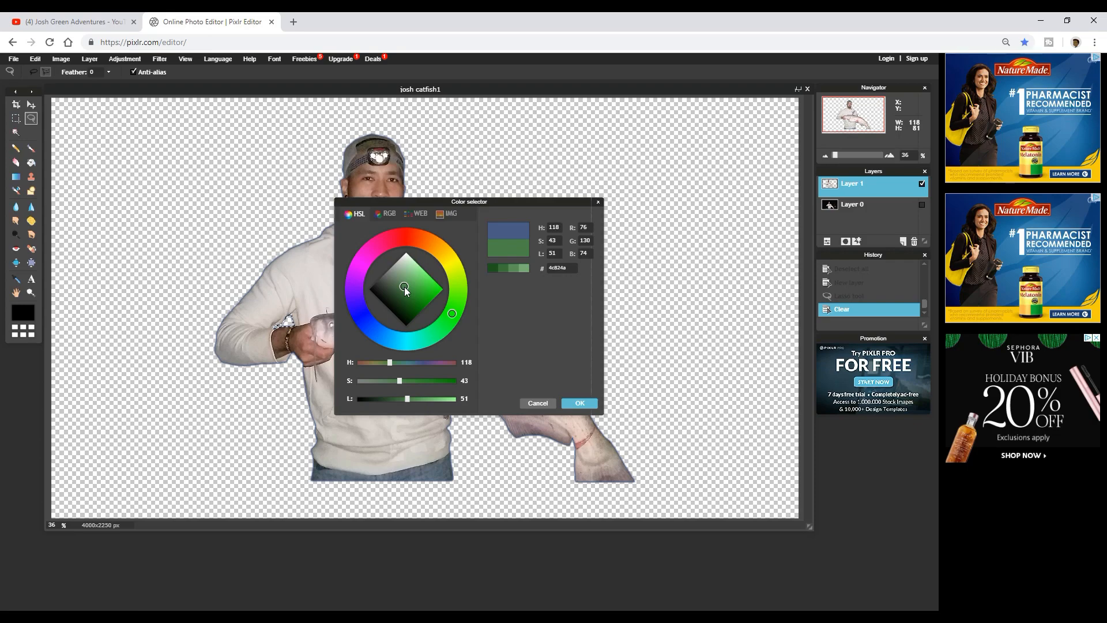
drag(404, 286, 466, 293)
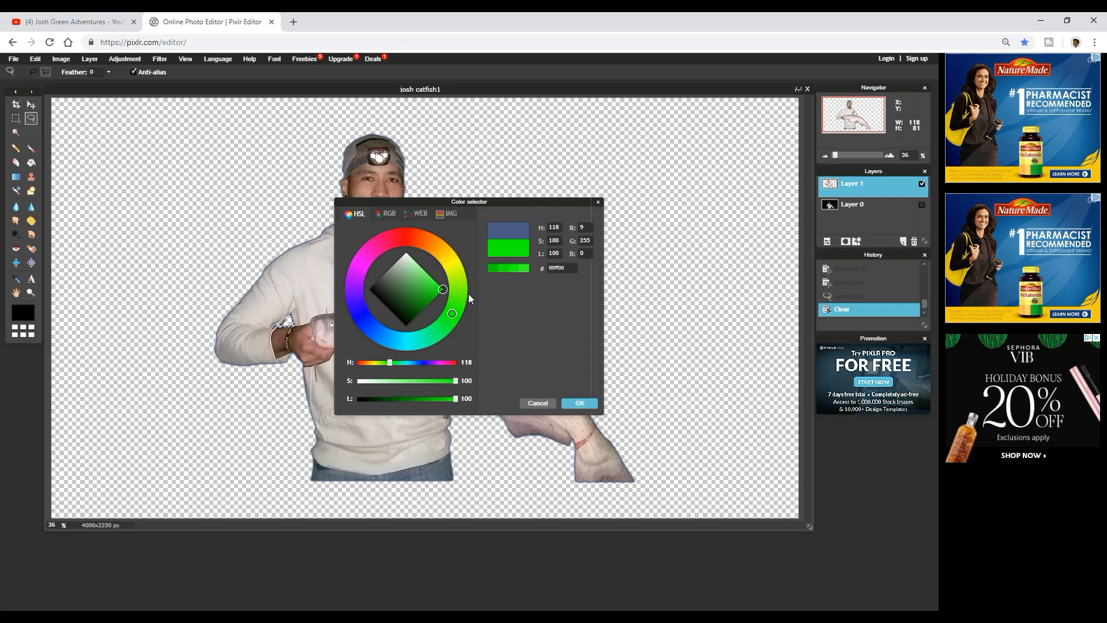
click(575, 403)
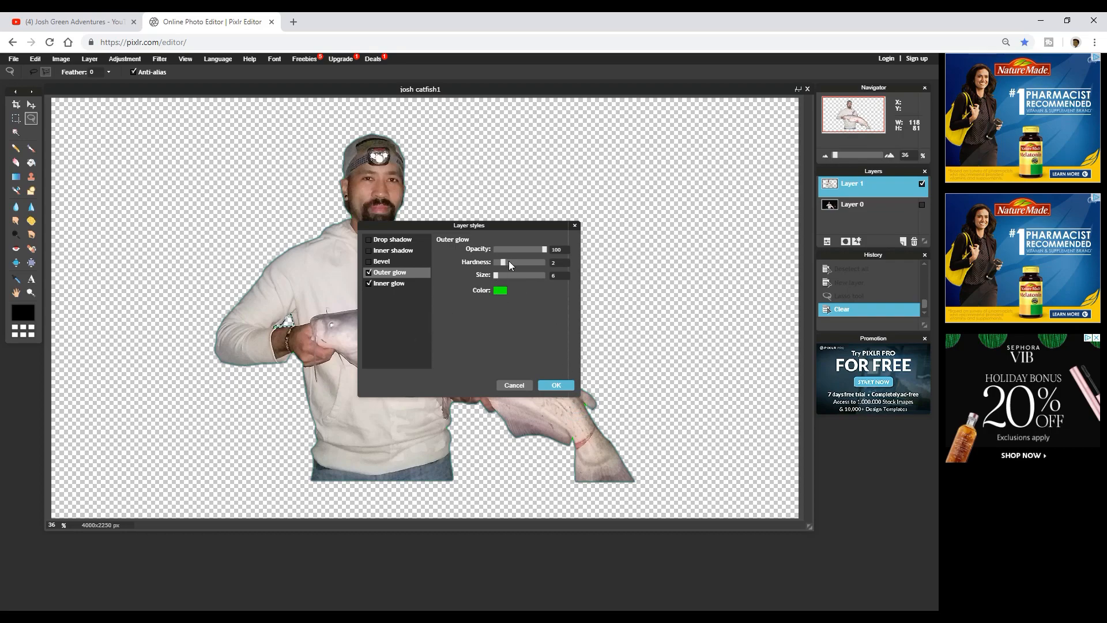
drag(504, 261, 531, 262)
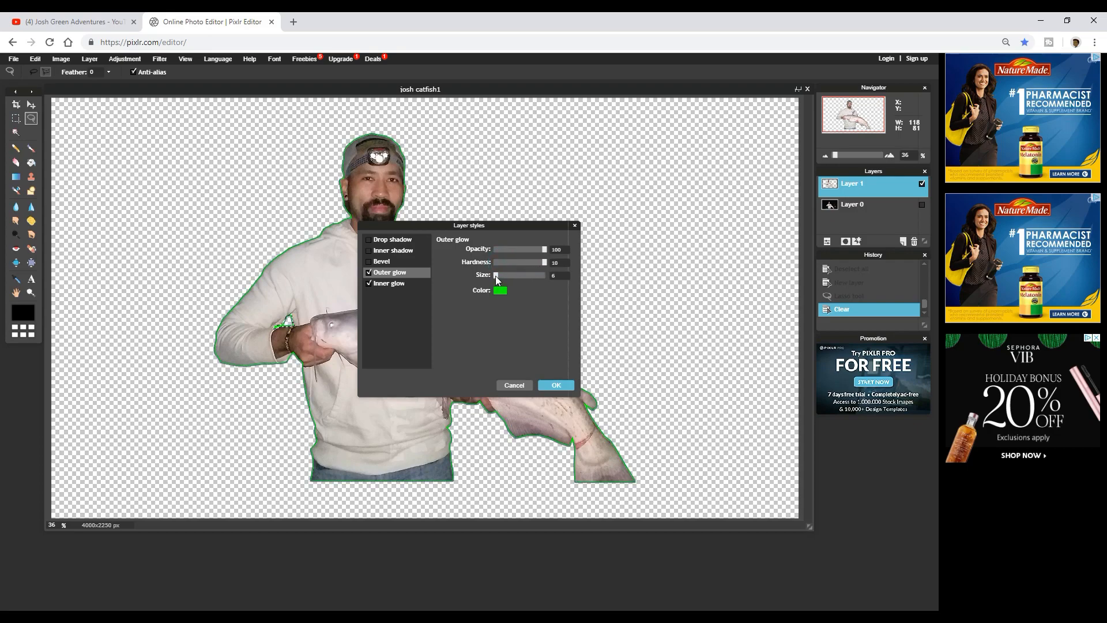
drag(496, 276, 519, 278)
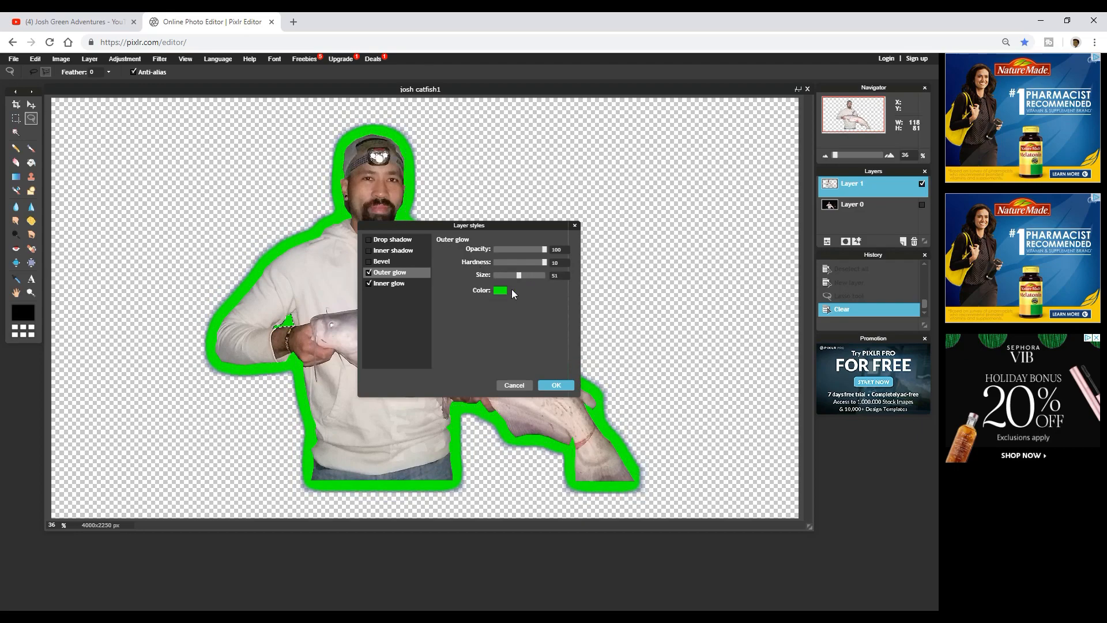
Set the inner glow to bright green 00ff04 with hardness 9, increase its size, and apply the layer styles.
click(388, 284)
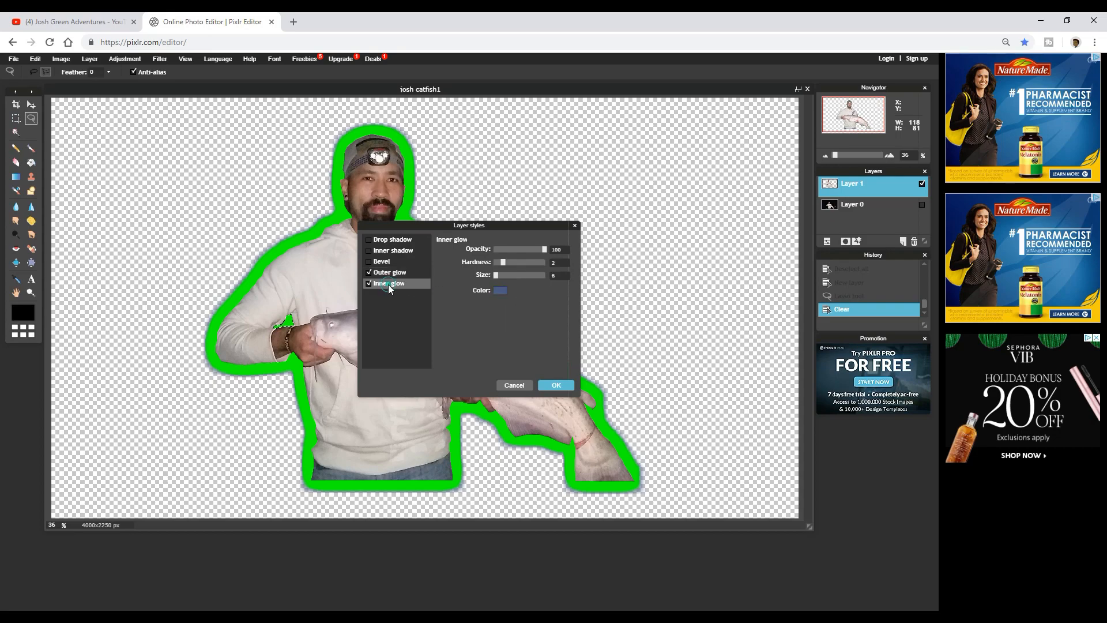
click(499, 290)
drag(375, 331, 459, 324)
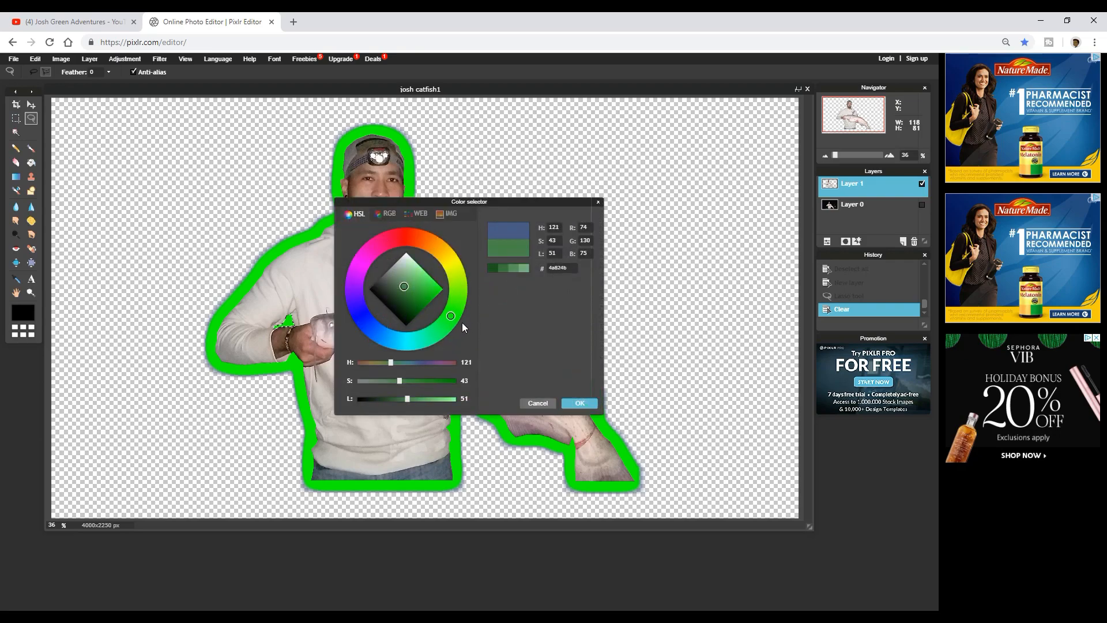
drag(406, 286, 464, 286)
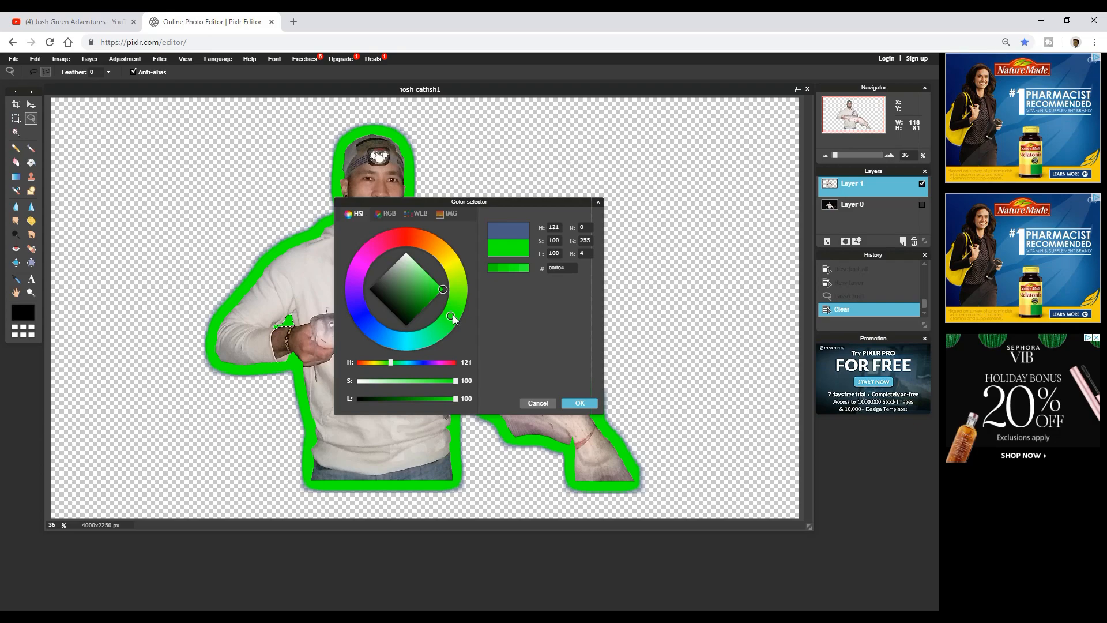
click(579, 403)
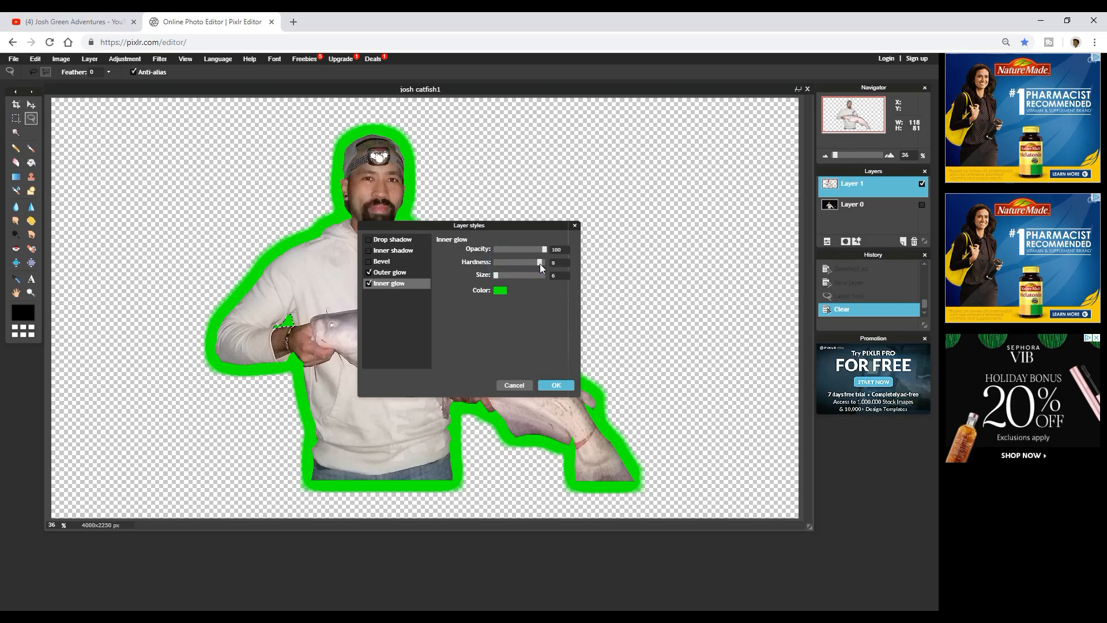
mouse_move(500, 275)
mouse_down()
mouse_move(545, 276)
mouse_move(501, 277)
mouse_up()
mouse_move(500, 275)
mouse_down()
mouse_move(532, 272)
mouse_move(489, 278)
mouse_move(517, 272)
mouse_up()
click(553, 386)
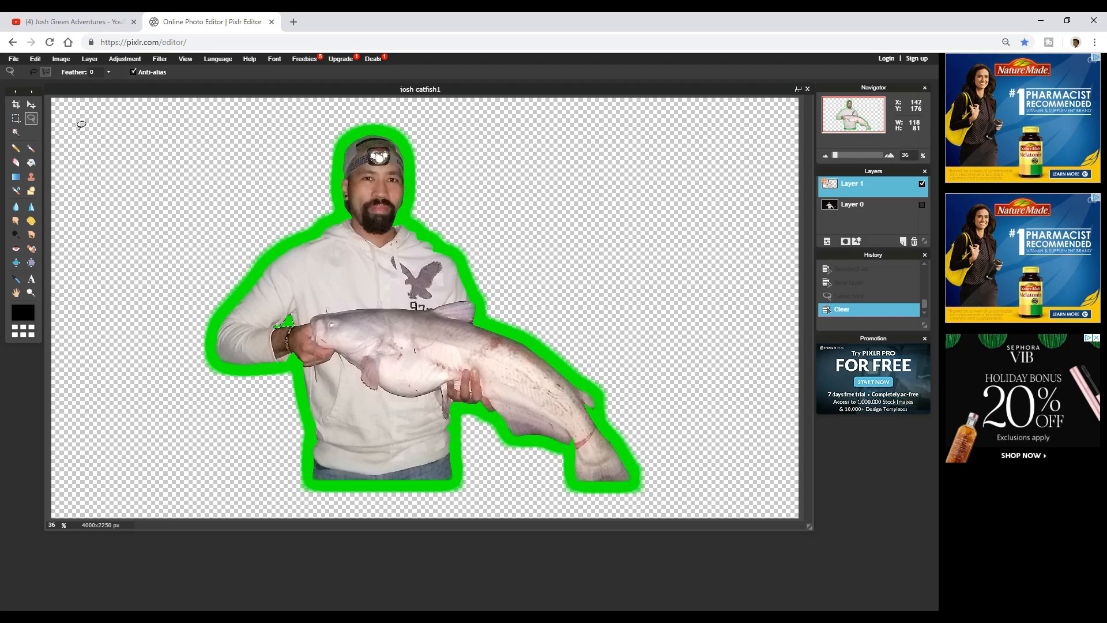
Save the green-glow cut-out as a transparent PNG in the Sample pixlr images folder, appending "green" to the existing file name.
click(14, 61)
click(17, 104)
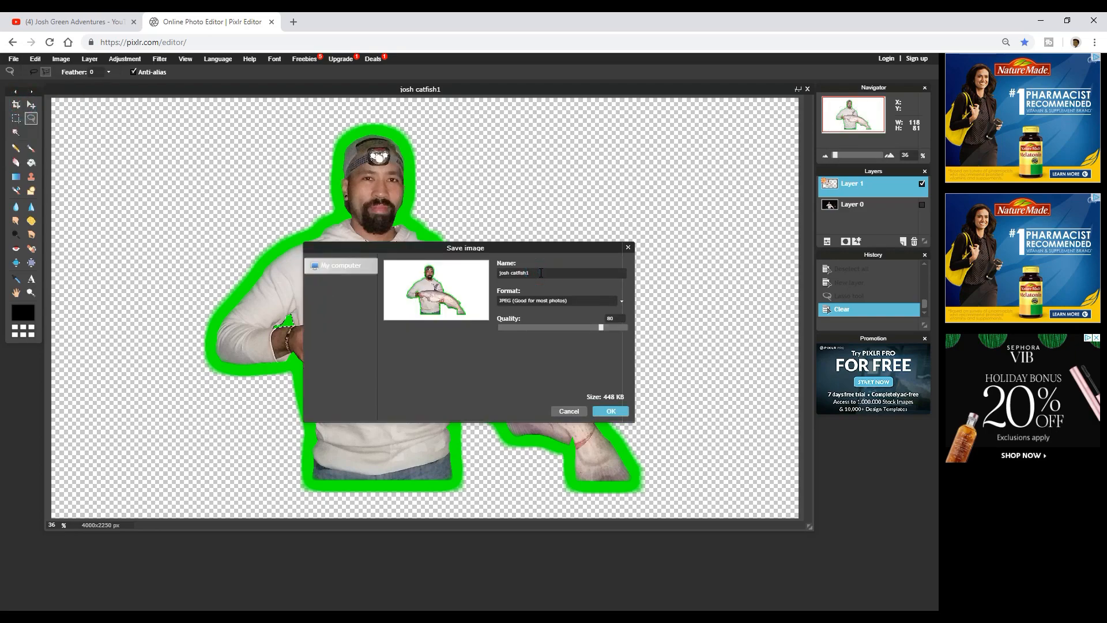
text(green)
click(621, 301)
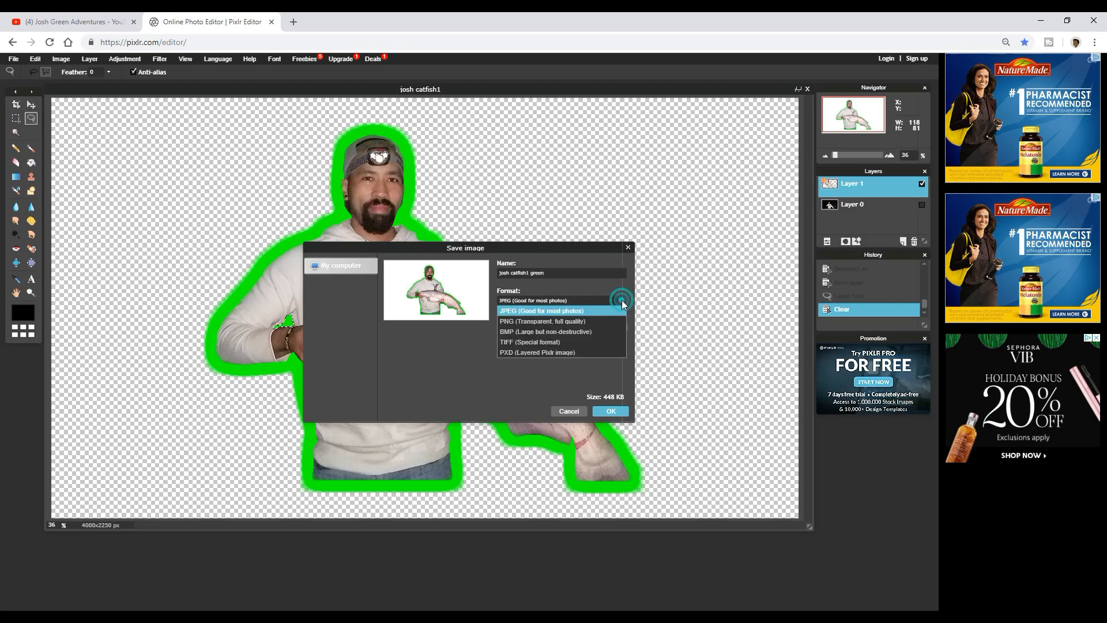
click(551, 321)
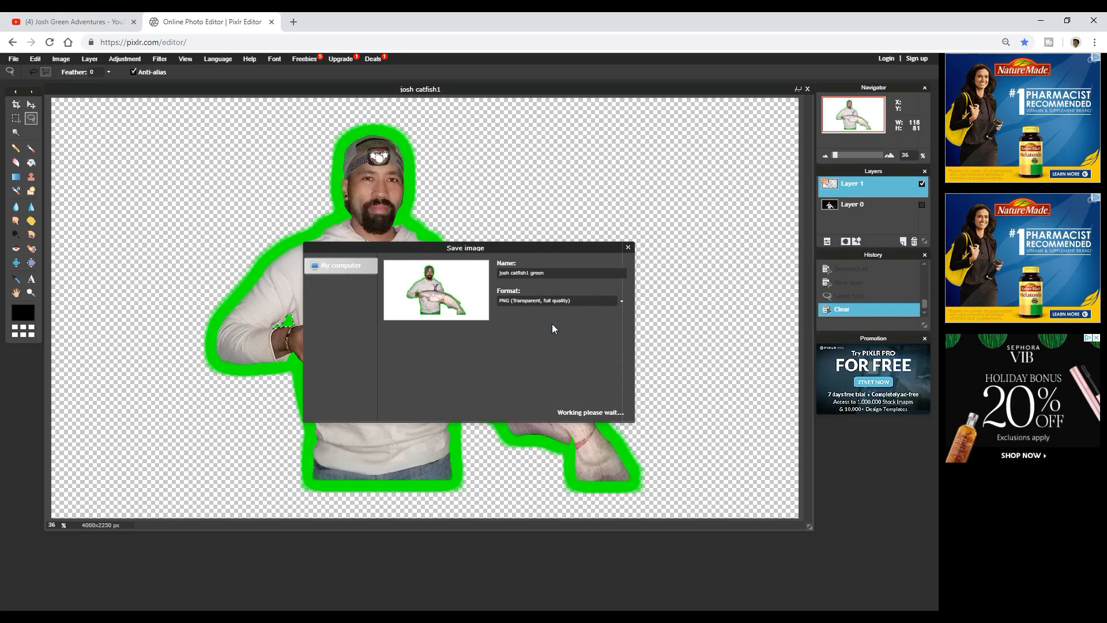
click(611, 411)
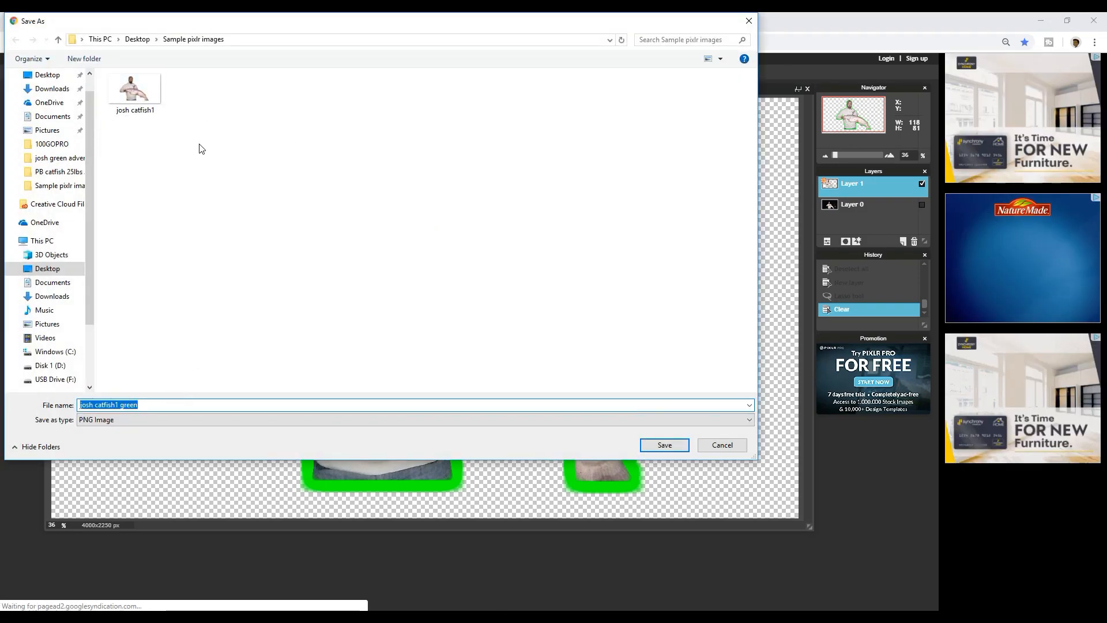
click(665, 445)
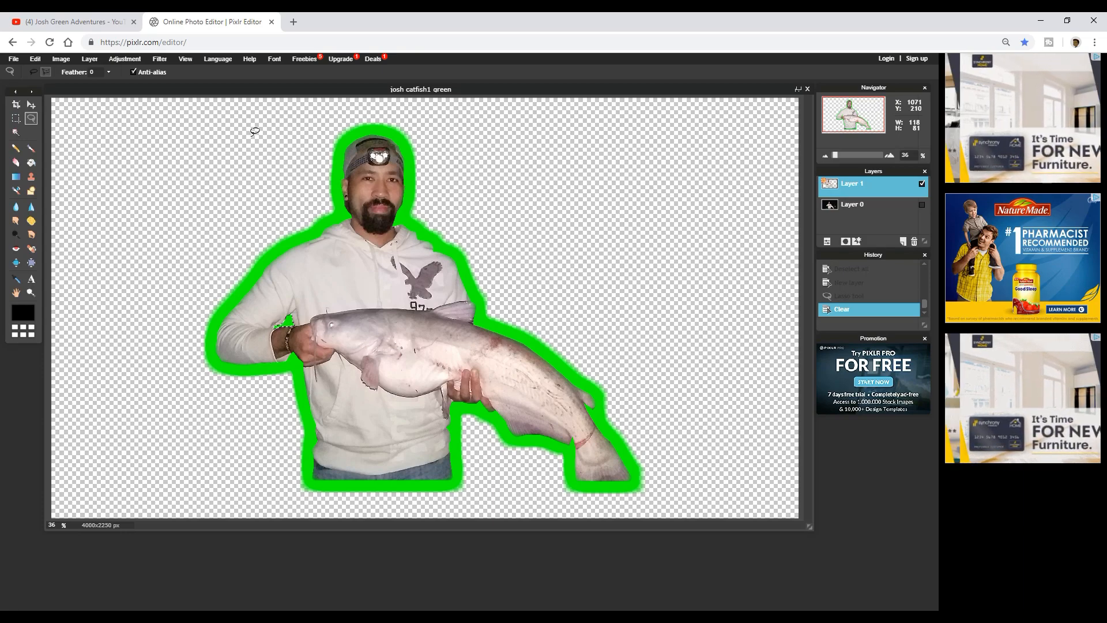
Switch to PicMonkey at picmonkey.com in a new browser tab and open the sample mountain photo from the computer for editing.
click(294, 22)
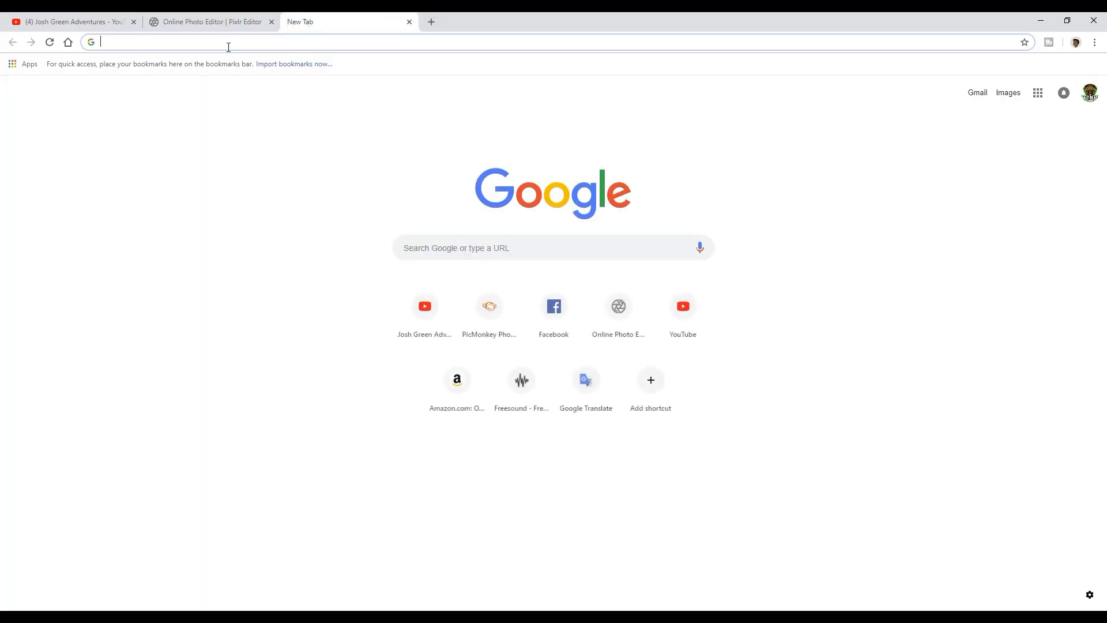
text(picmonkey.com)
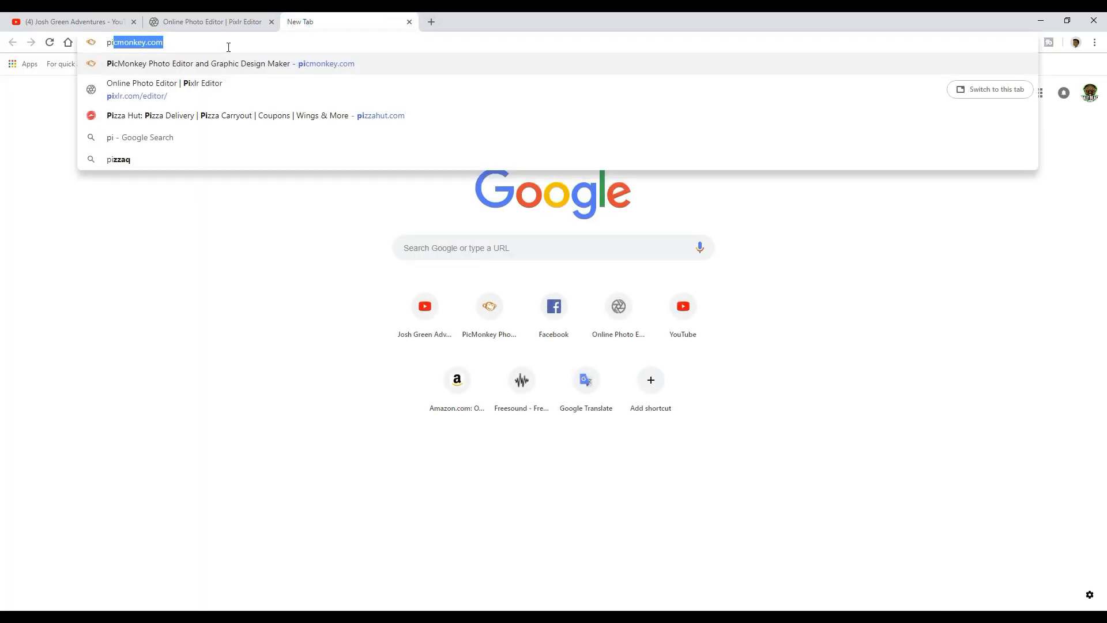
click(178, 68)
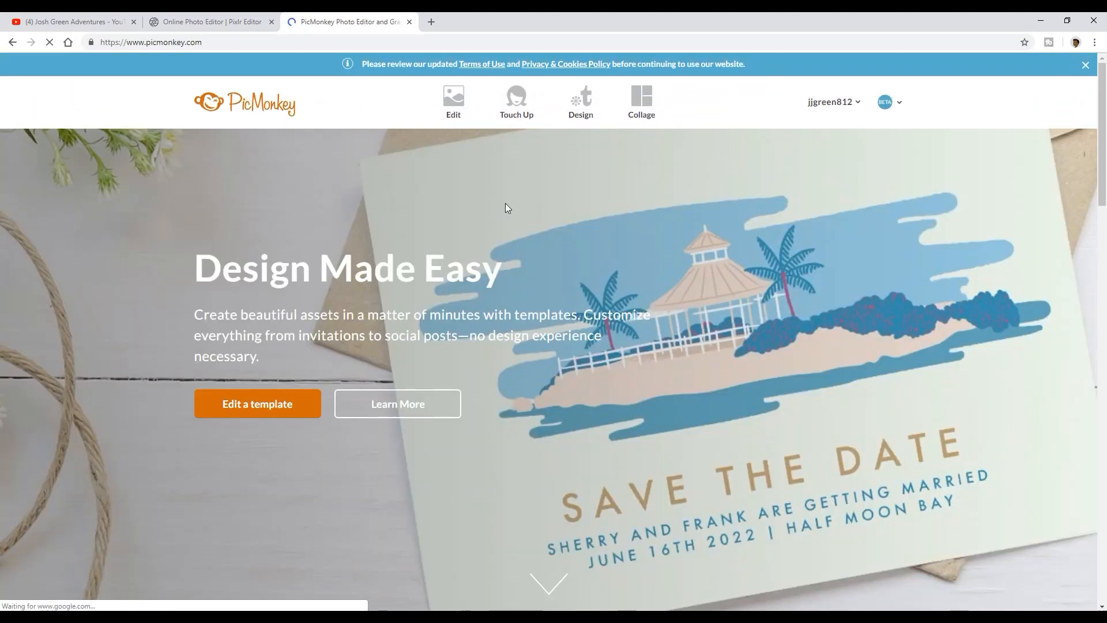
mouse_move(439, 112)
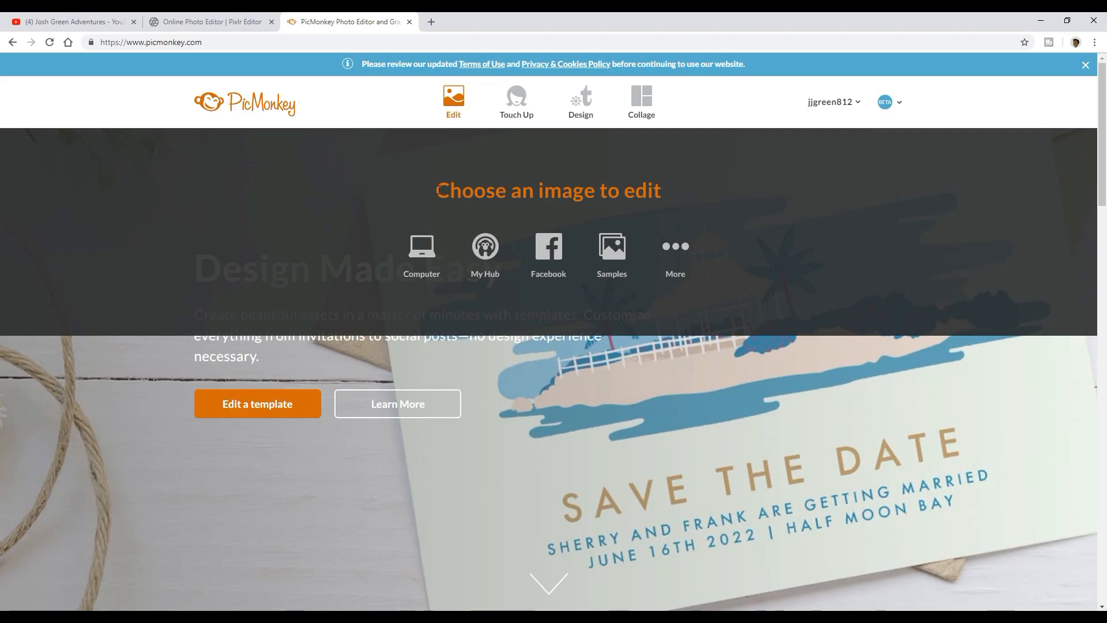
click(422, 259)
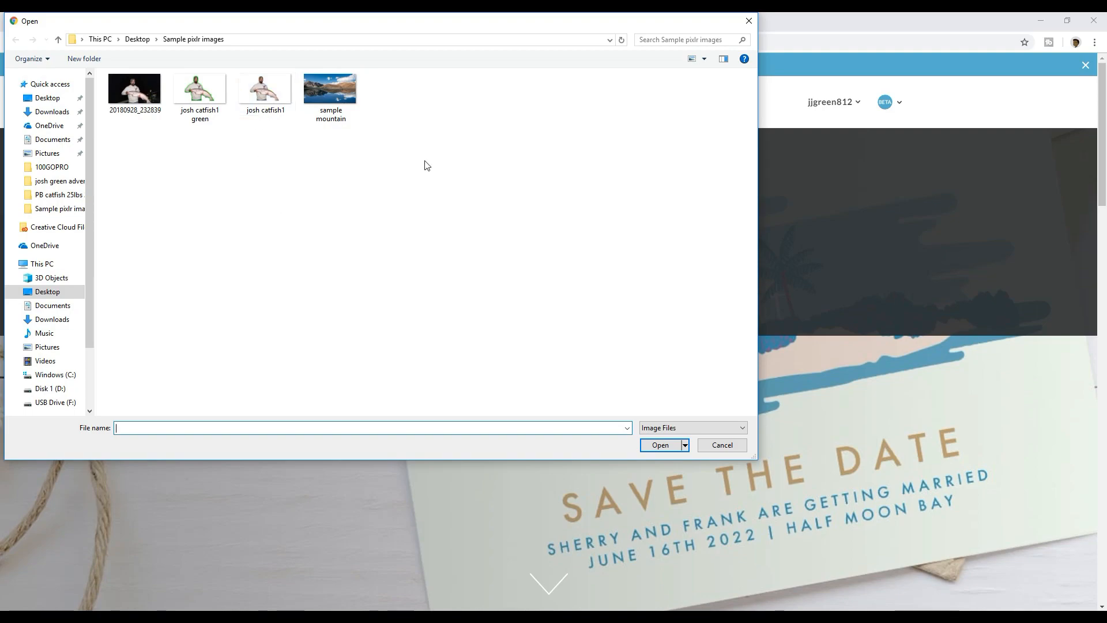
click(338, 100)
double_click(339, 101)
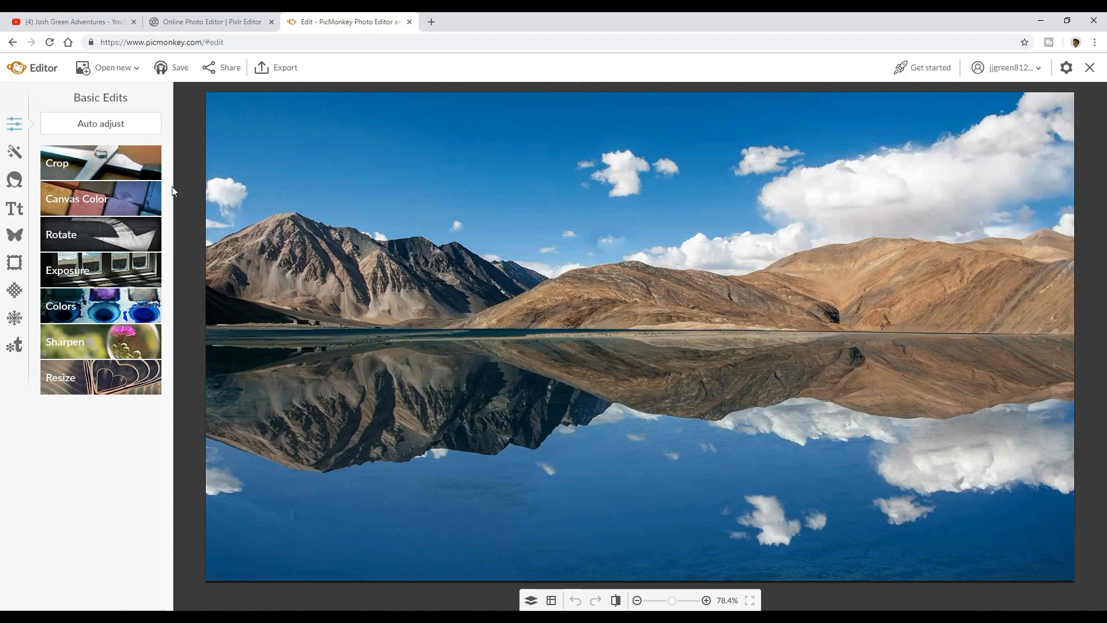
Add the green-glow cut-out from the computer as a graphic and place it left of centre, with its cut-off waist at the photo's lower edge.
click(15, 236)
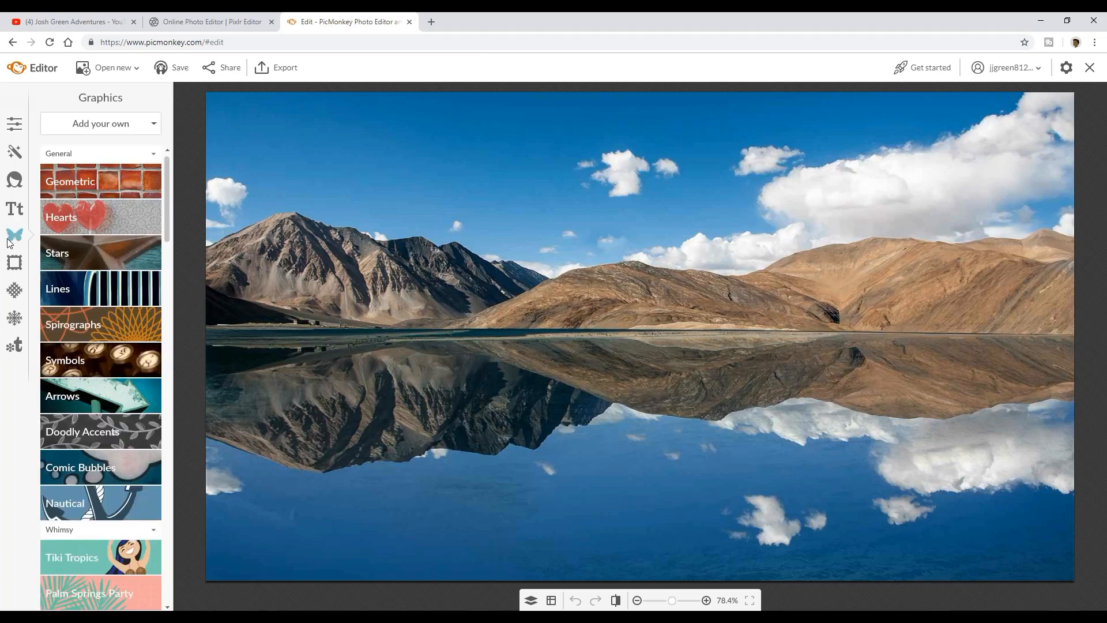
click(115, 126)
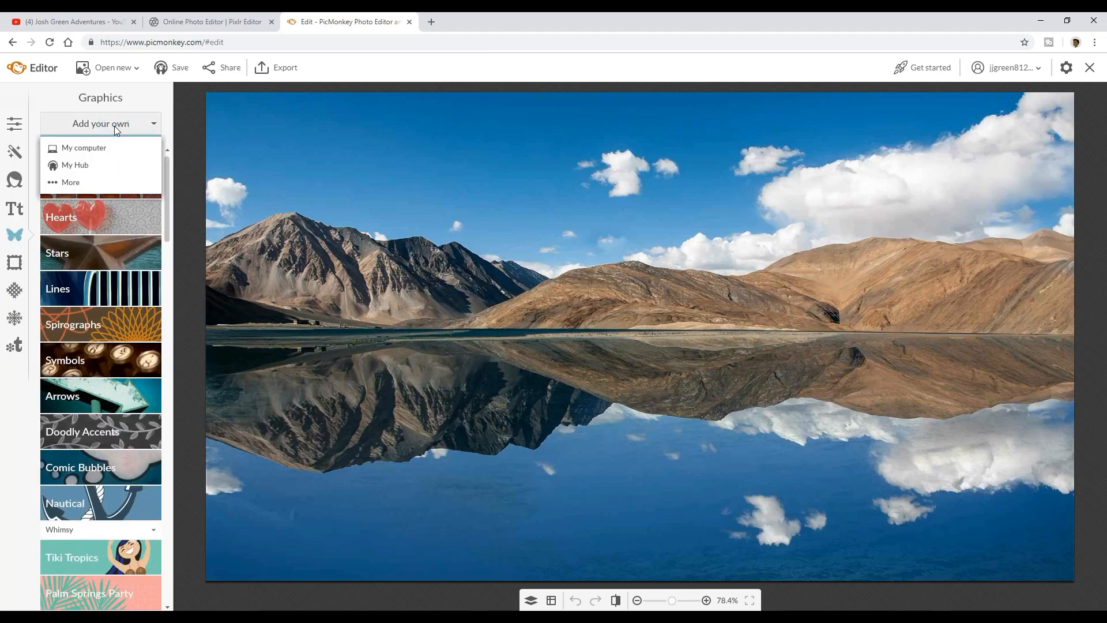
click(93, 149)
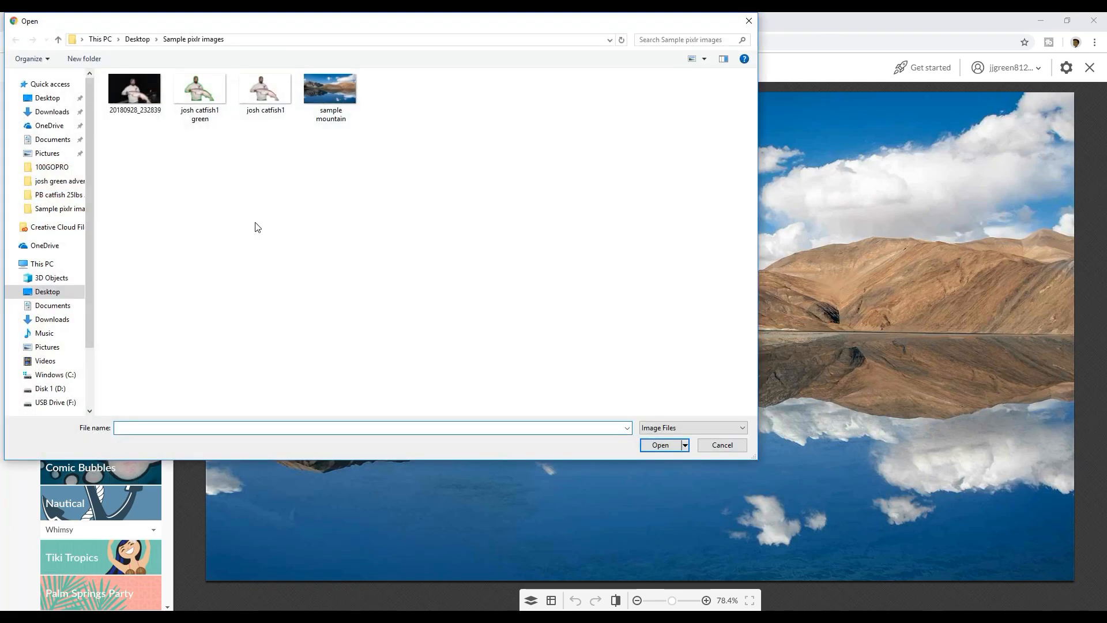
double_click(199, 89)
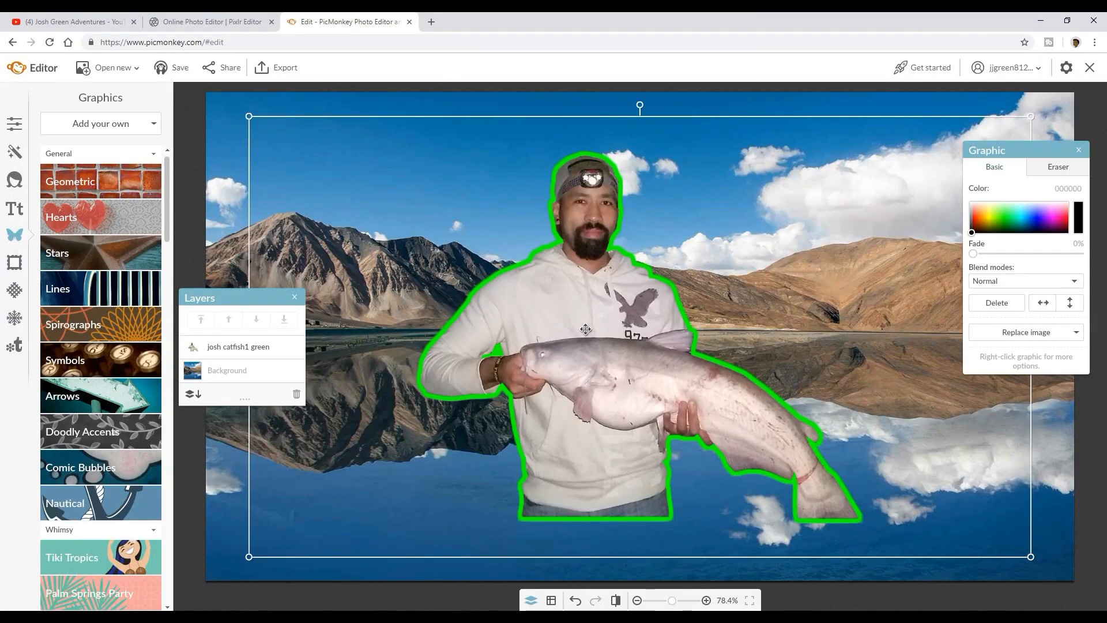
drag(574, 316, 475, 394)
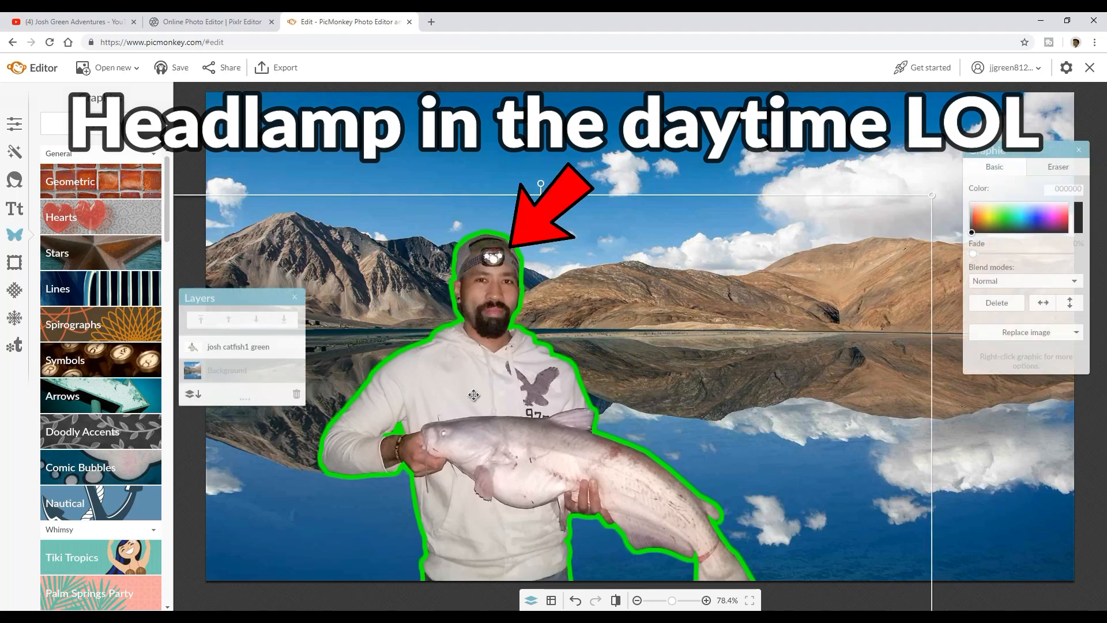
Export the composite to the computer as a JPEG named "sample mountain1" in the Sample pixlr images folder.
click(286, 70)
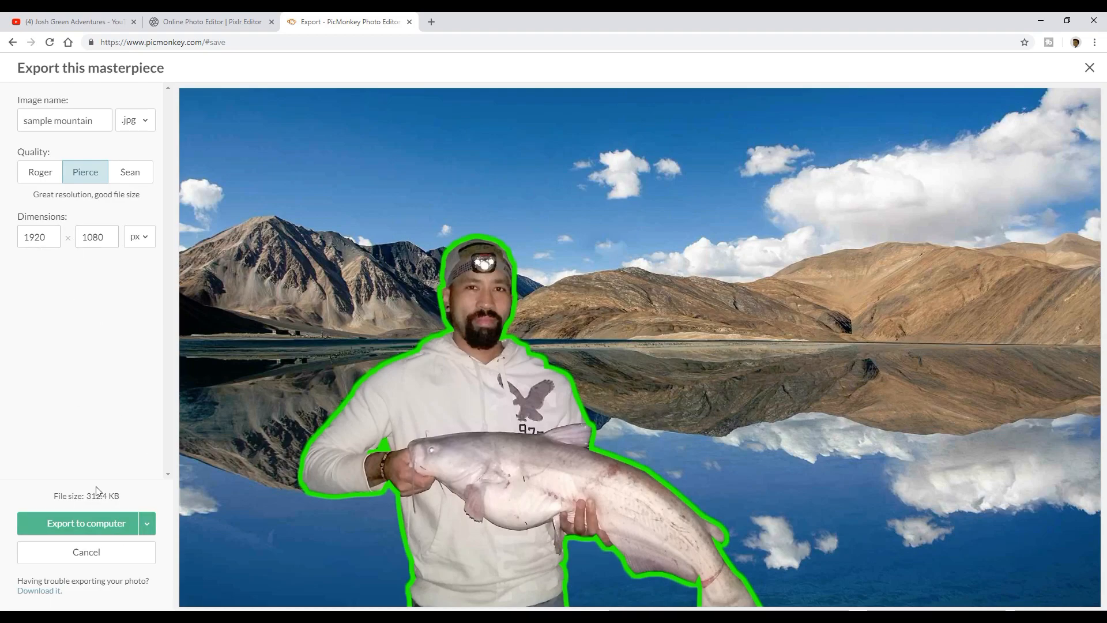
click(100, 524)
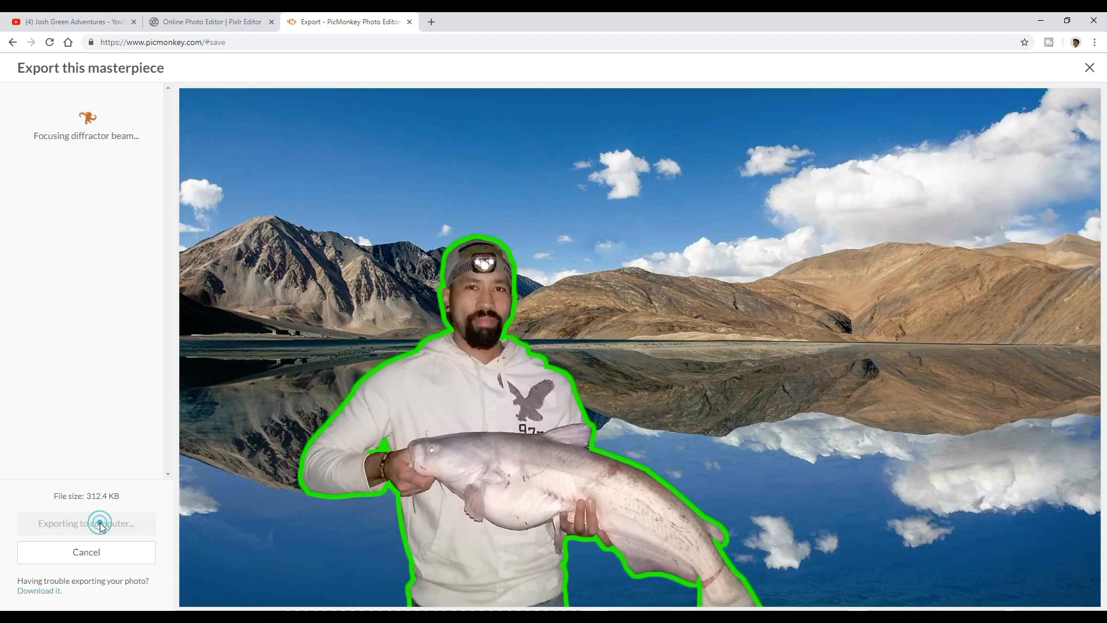
click(154, 406)
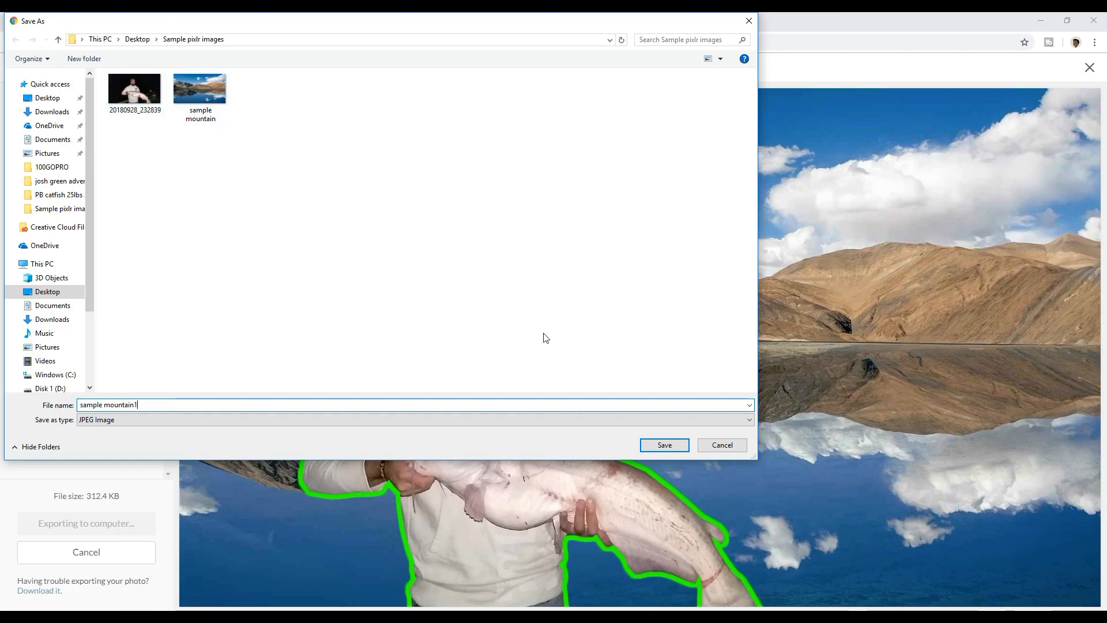
text(1)
click(665, 445)
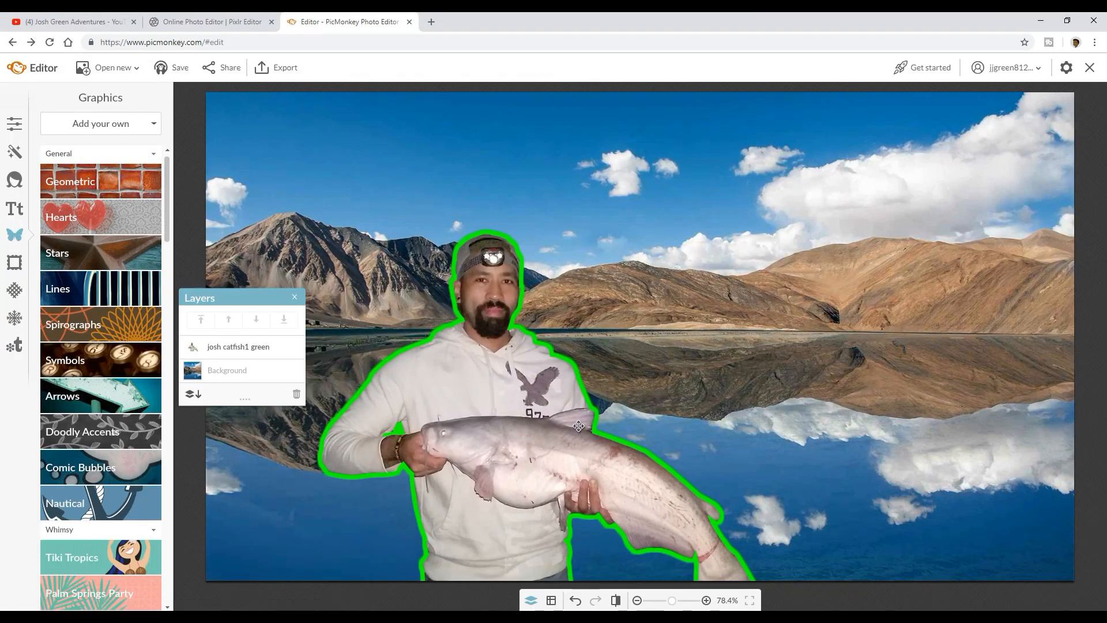
Open the newly exported composite from the computer as a new image for editing.
click(127, 74)
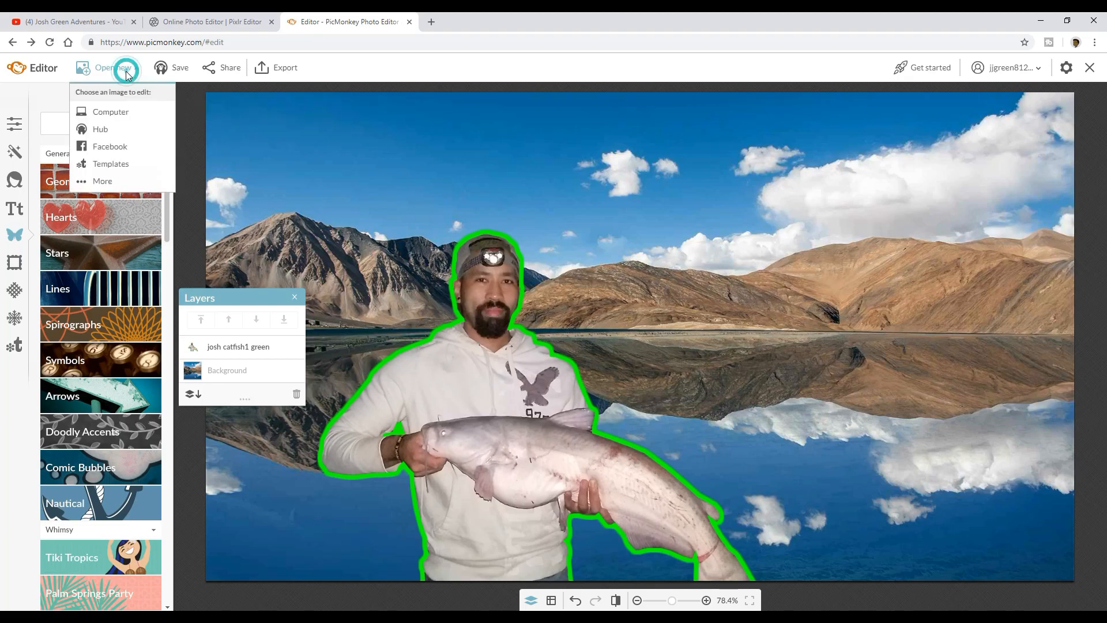
click(118, 119)
double_click(407, 98)
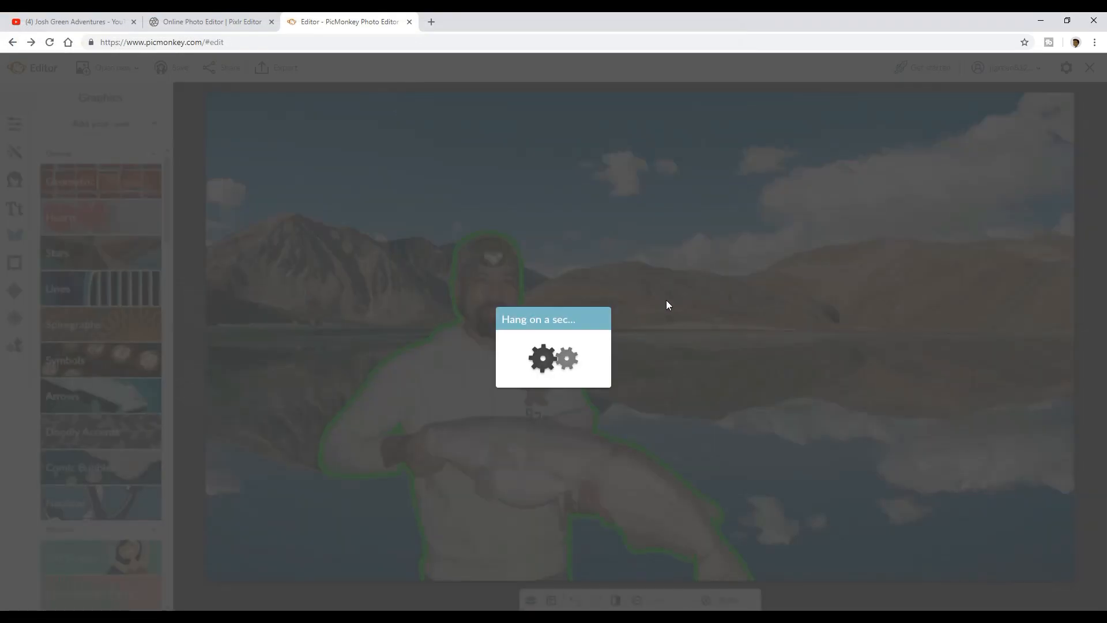